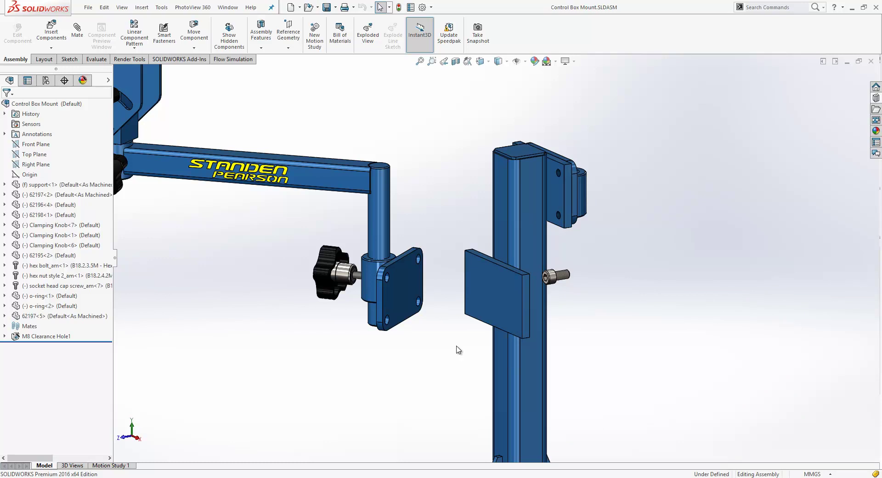
# Centre the arm's mounting plate on the post plate with a Profile Center mate.
pyautogui.scroll(-3, 497, 303)
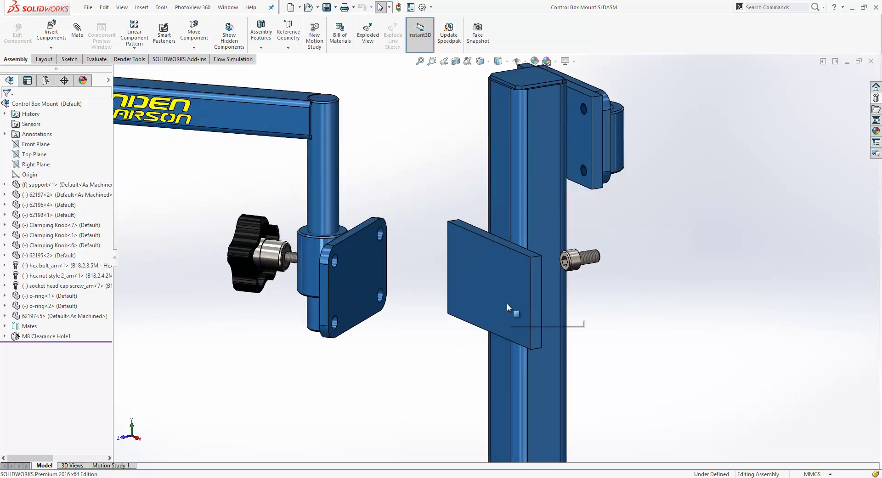
pyautogui.click(369, 267)
pyautogui.keyDown('ctrl'); pyautogui.click(462, 267); pyautogui.keyUp('ctrl')
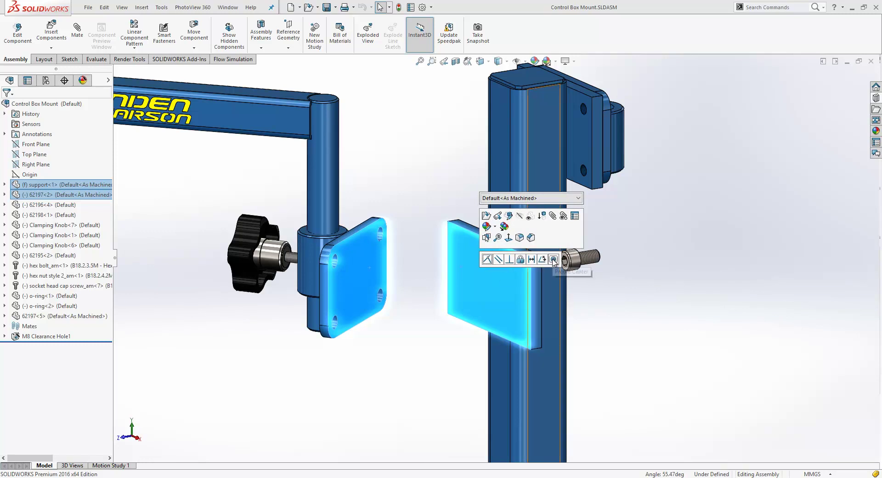
pyautogui.click(554, 260)
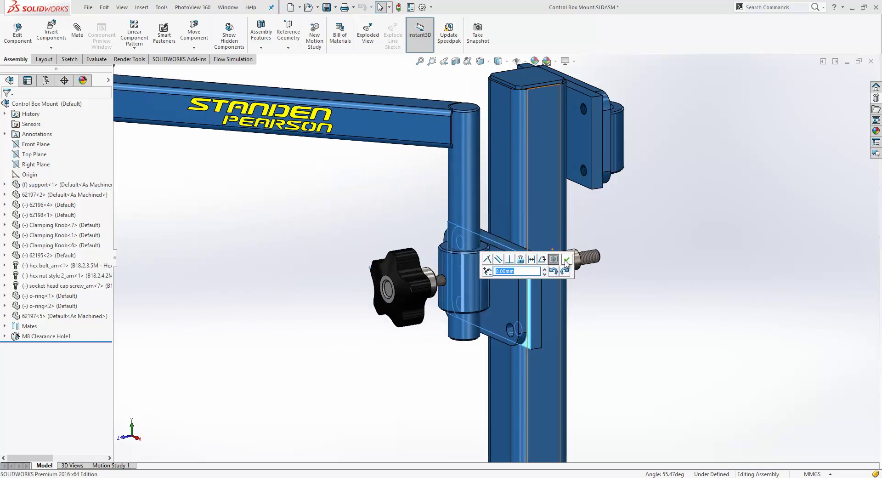
pyautogui.click(579, 282)
# Mate the socket head cap screw into the hole edge with rotation locked.
pyautogui.scroll(6, 581, 275)
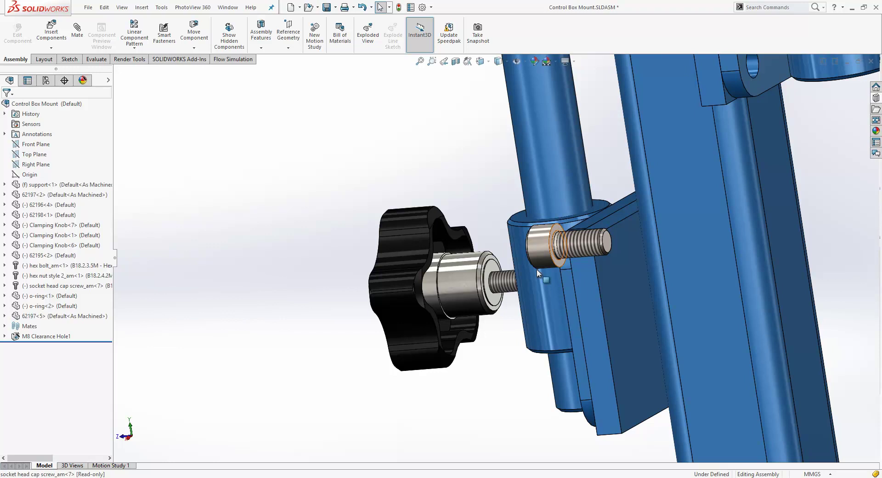
pyautogui.click(558, 229)
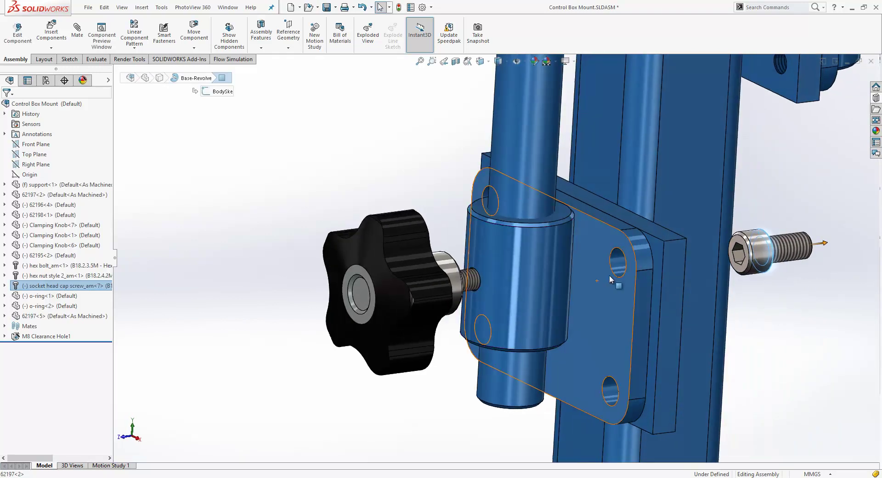
pyautogui.keyDown('ctrl'); pyautogui.click(612, 271); pyautogui.keyUp('ctrl')
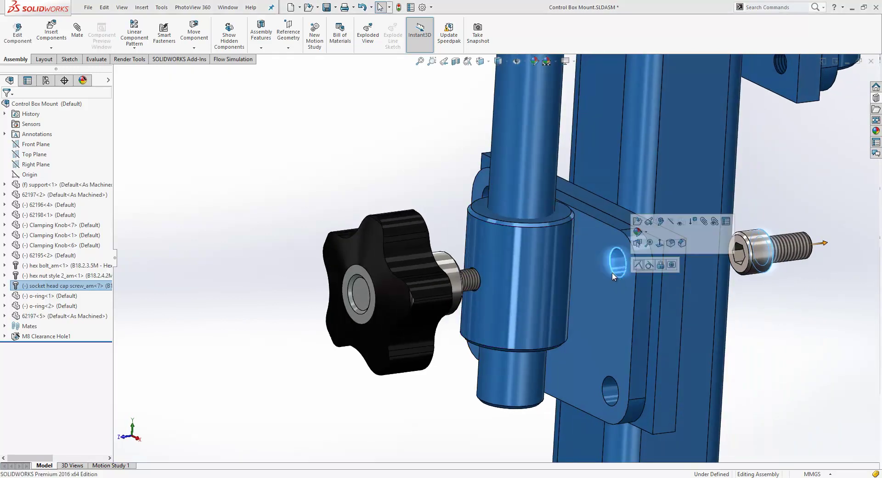
pyautogui.click(671, 265)
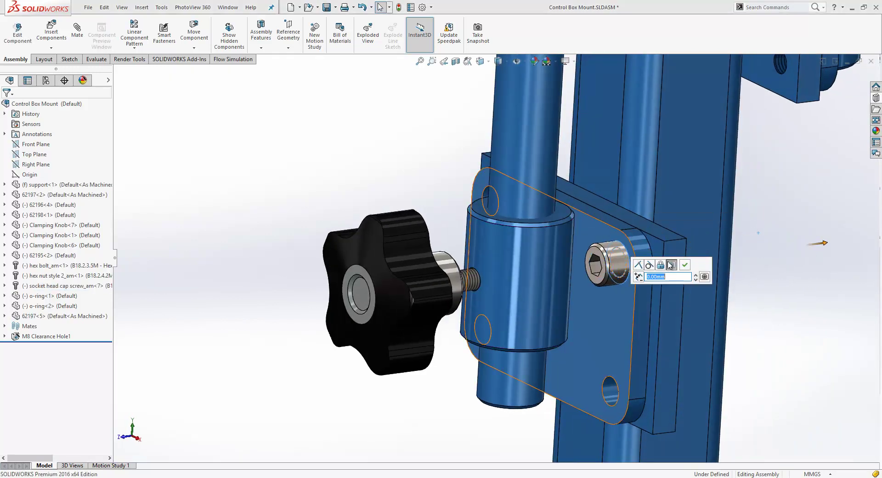
pyautogui.click(704, 277)
pyautogui.click(684, 264)
pyautogui.scroll(2, 606, 262)
pyautogui.scroll(4, 594, 249)
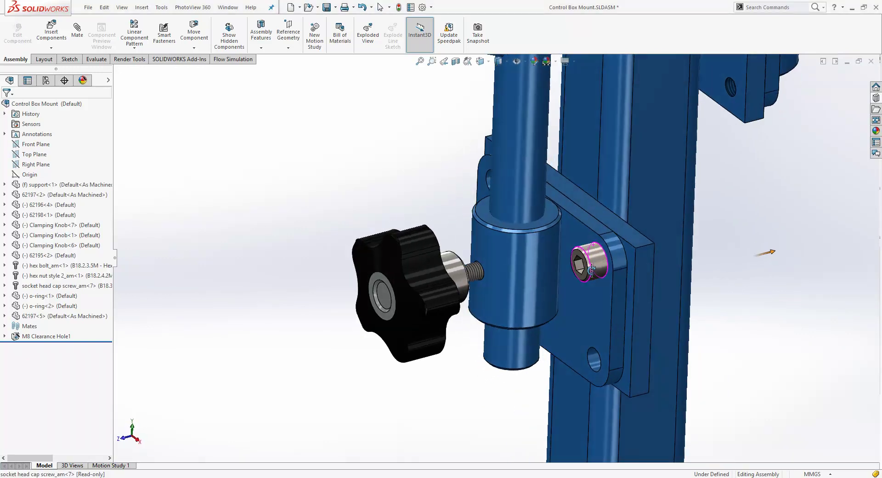
pyautogui.click(537, 229)
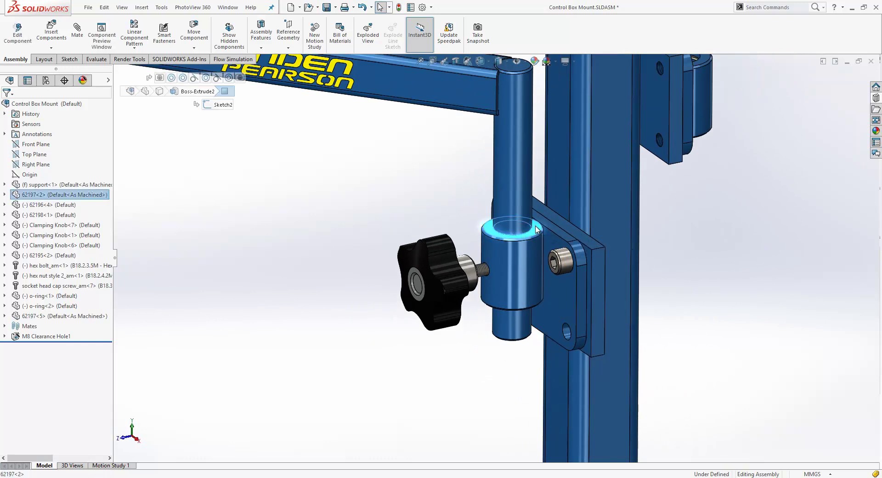
pyautogui.keyDown('ctrl'); pyautogui.moveTo(532, 322); pyautogui.dragTo(534, 214, button='middle'); pyautogui.keyUp('ctrl')
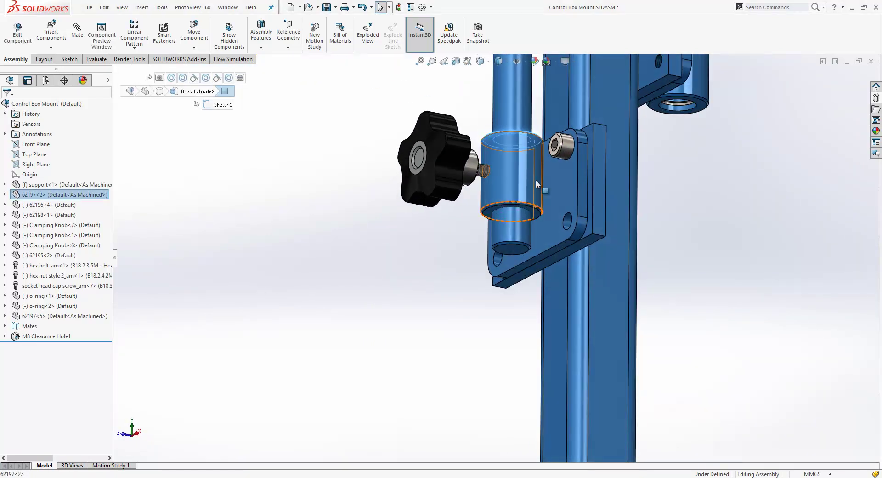
pyautogui.keyDown('ctrl'); pyautogui.click(515, 248); pyautogui.keyUp('ctrl')
pyautogui.click(542, 240)
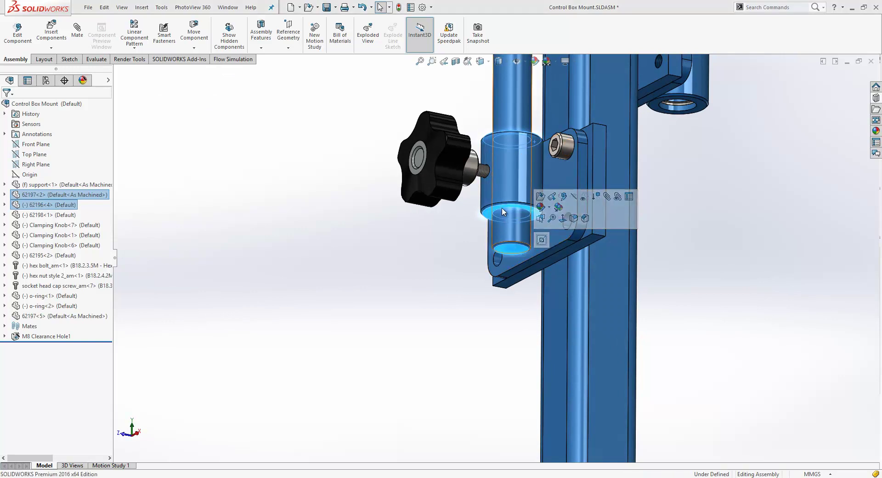
pyautogui.keyDown('ctrl'); pyautogui.click(473, 164); pyautogui.keyUp('ctrl')
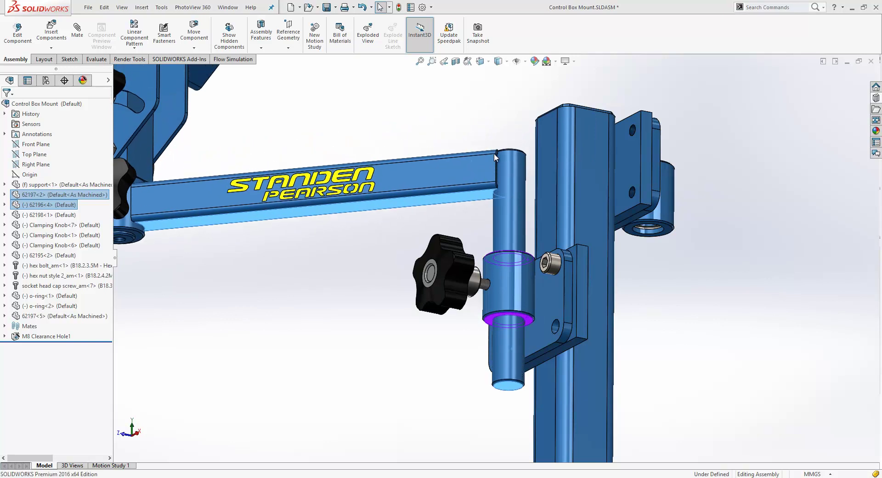
pyautogui.moveTo(466, 218); pyautogui.dragTo(371, 242, button='middle')
pyautogui.scroll(-3, 556, 298)
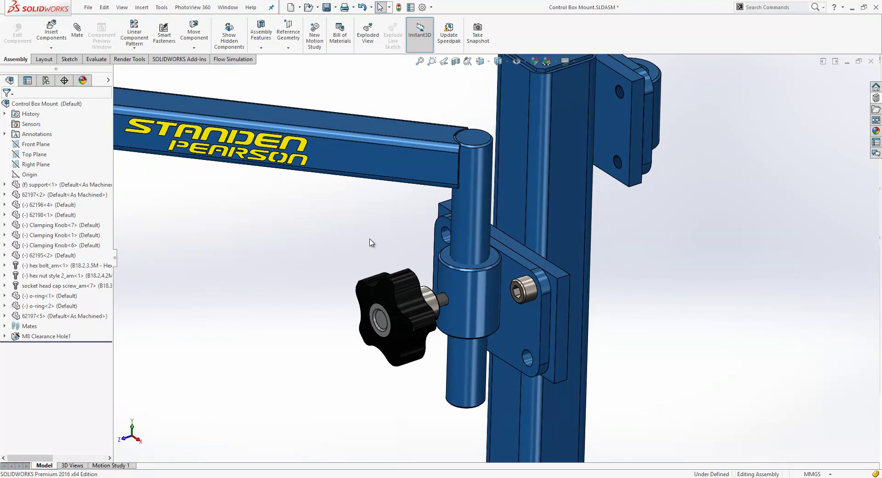
# Switch collar 62197<2> to the Larger Bore<As Machined> configuration and dismiss the error report.
pyautogui.moveTo(469, 287); pyautogui.dragTo(482, 282, button='middle')
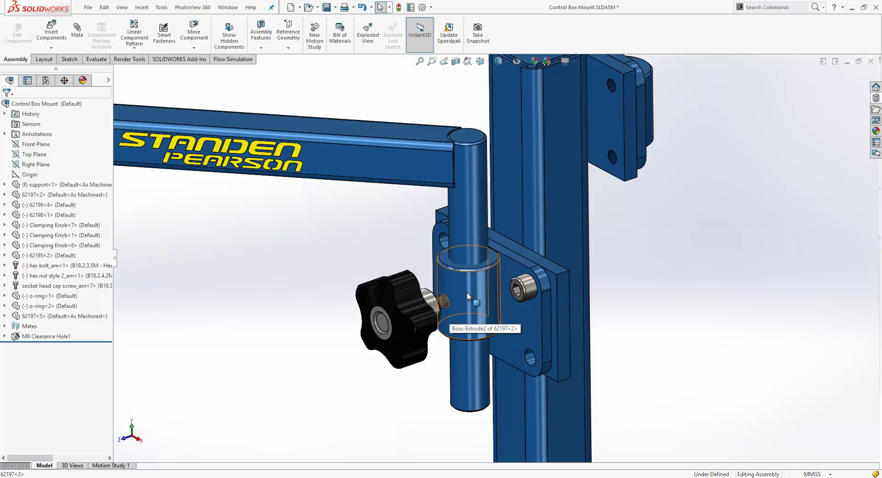
pyautogui.click(468, 258)
pyautogui.click(551, 220)
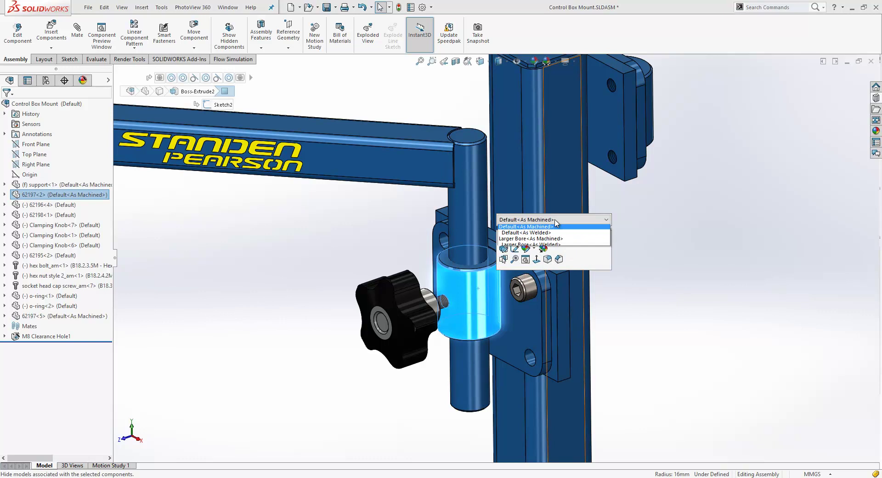
pyautogui.click(533, 241)
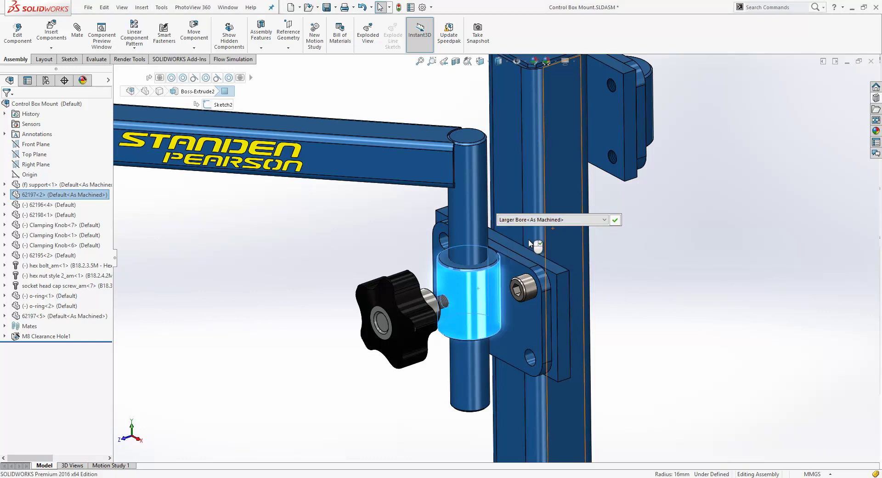
pyautogui.click(615, 220)
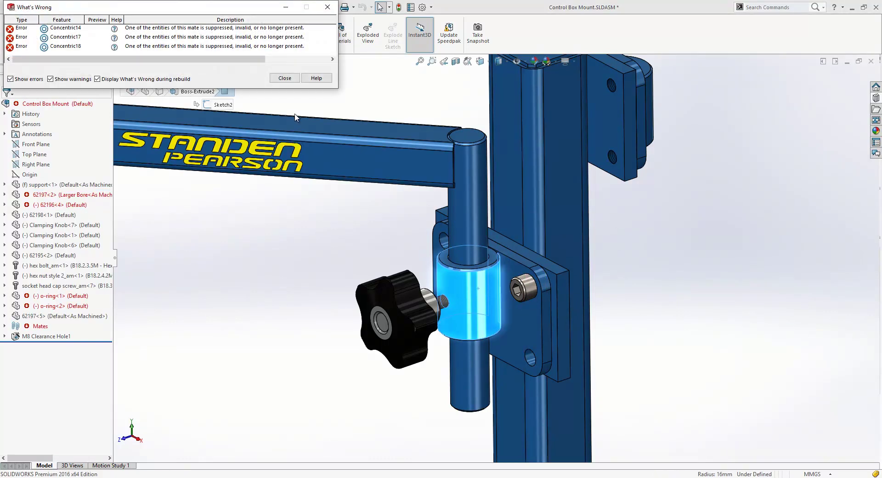
pyautogui.click(280, 78)
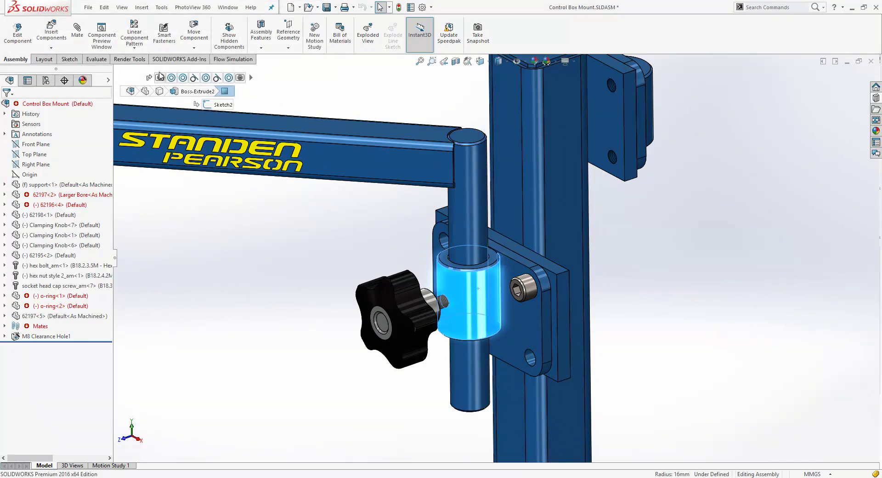
# Repair Concentric14 with the collar's bore face and replace all other missing references.
pyautogui.click(172, 78)
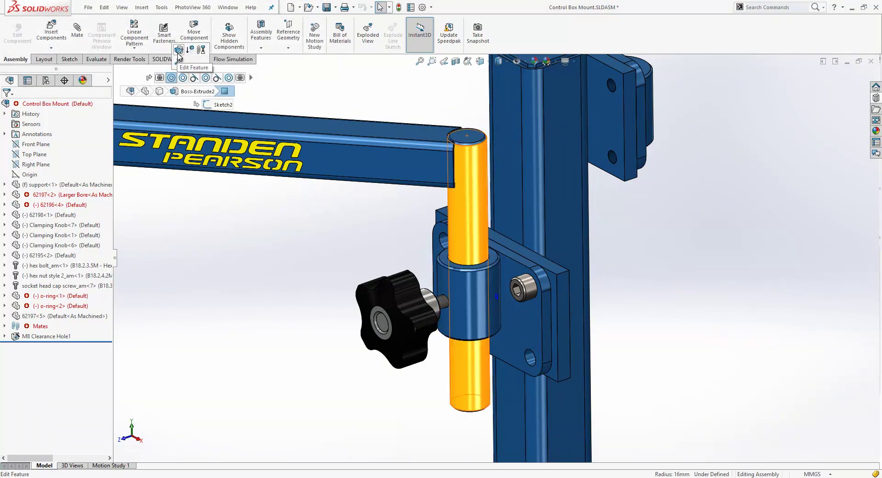
pyautogui.click(178, 50)
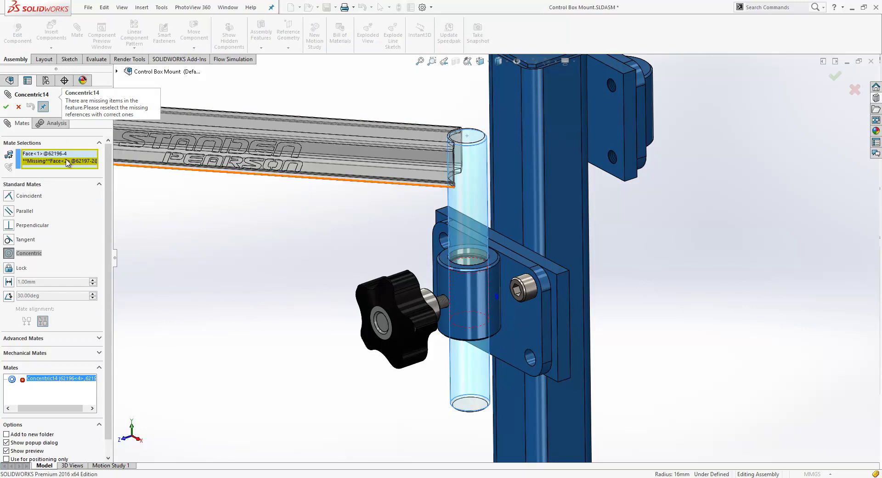
pyautogui.click(67, 161)
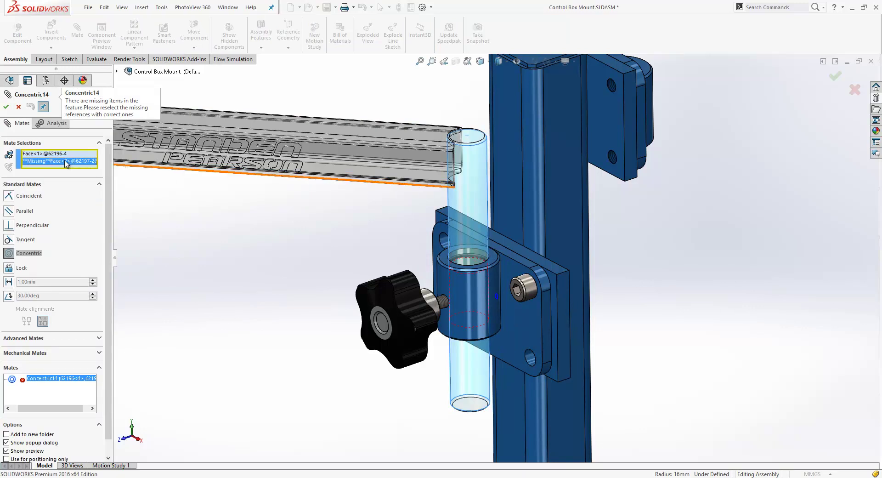
pyautogui.click(443, 282)
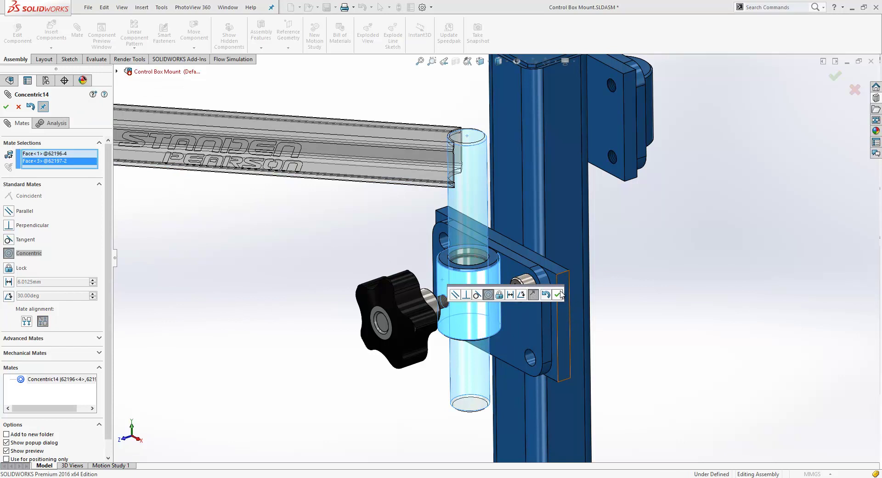
pyautogui.click(558, 294)
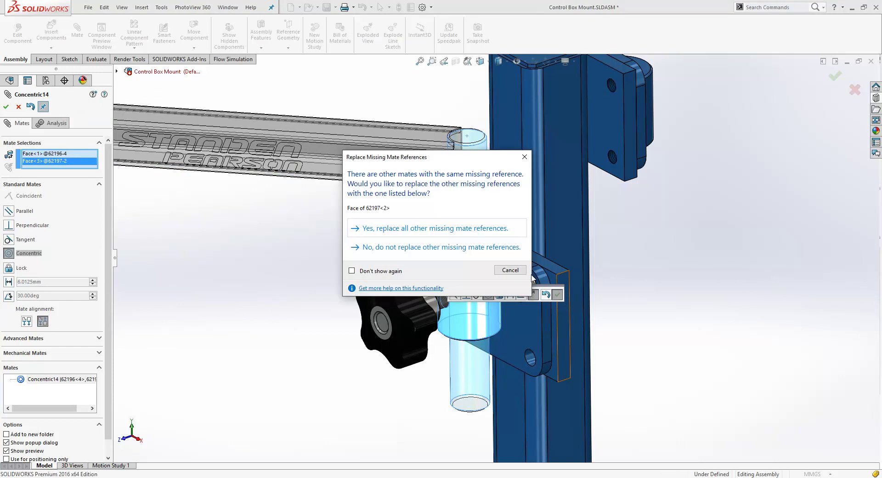
pyautogui.click(471, 230)
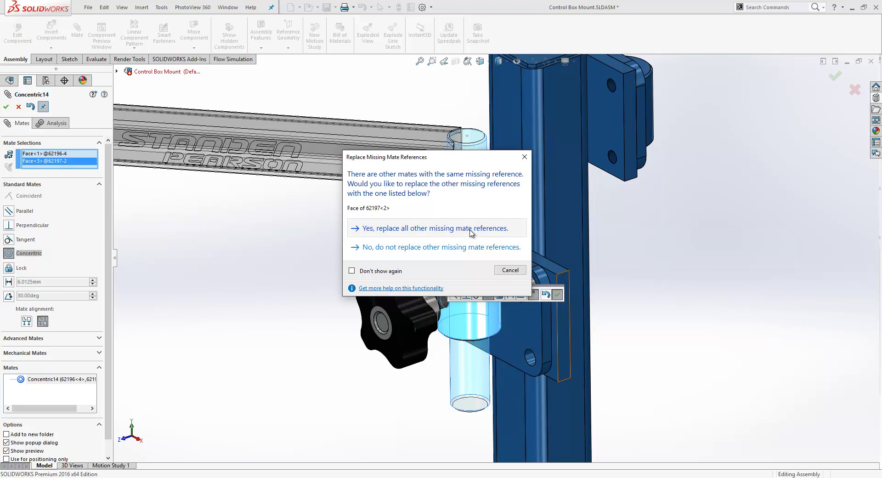
pyautogui.click(7, 107)
# Select all identical clamping knobs and switch them to the New Stud configuration.
pyautogui.scroll(6, 281, 299)
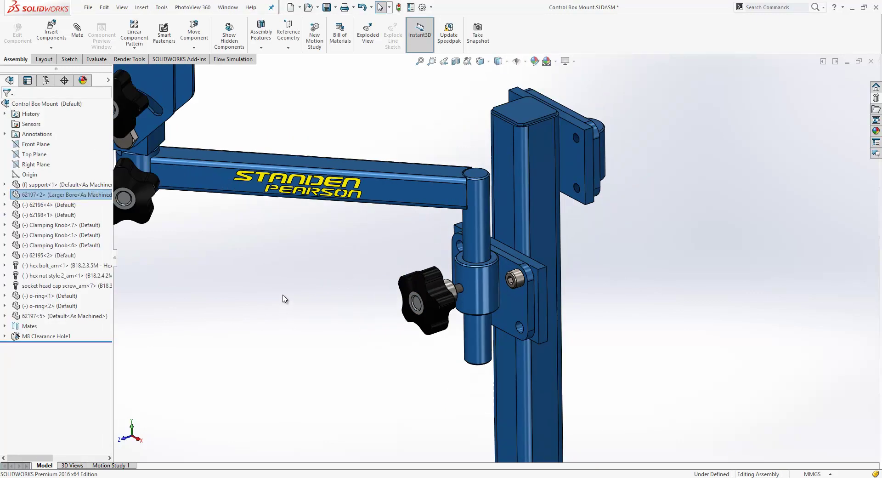
pyautogui.scroll(-3, 358, 261)
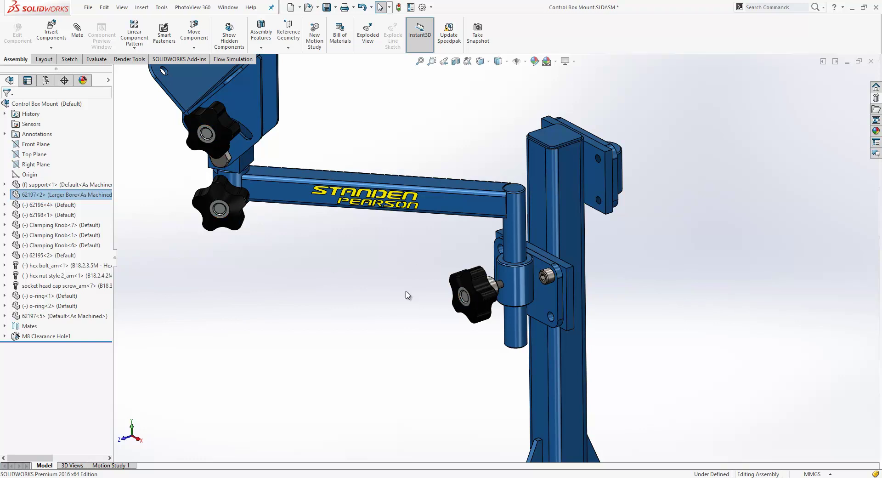
pyautogui.rightClick(332, 253)
pyautogui.click(351, 254)
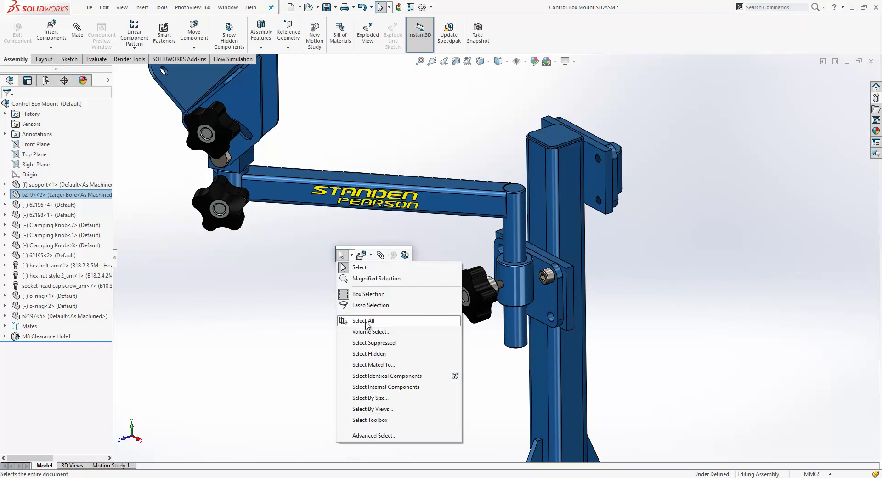
pyautogui.click(394, 376)
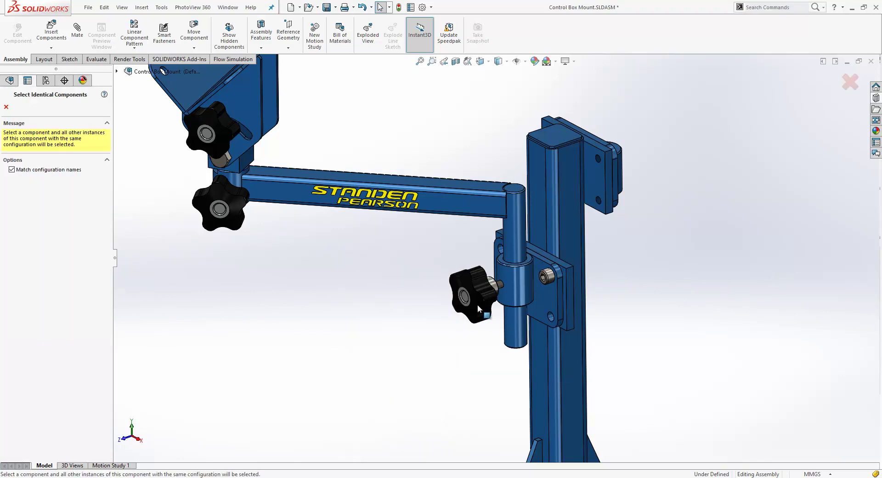
pyautogui.click(475, 309)
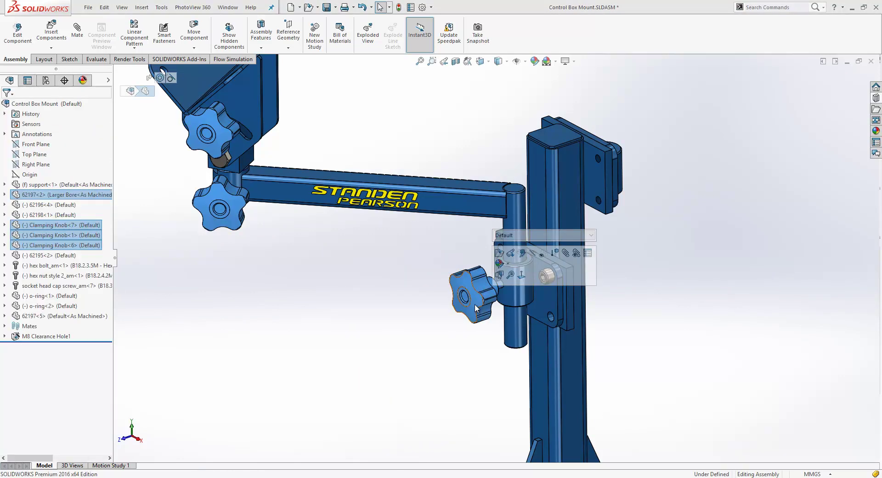
pyautogui.click(532, 236)
pyautogui.click(527, 249)
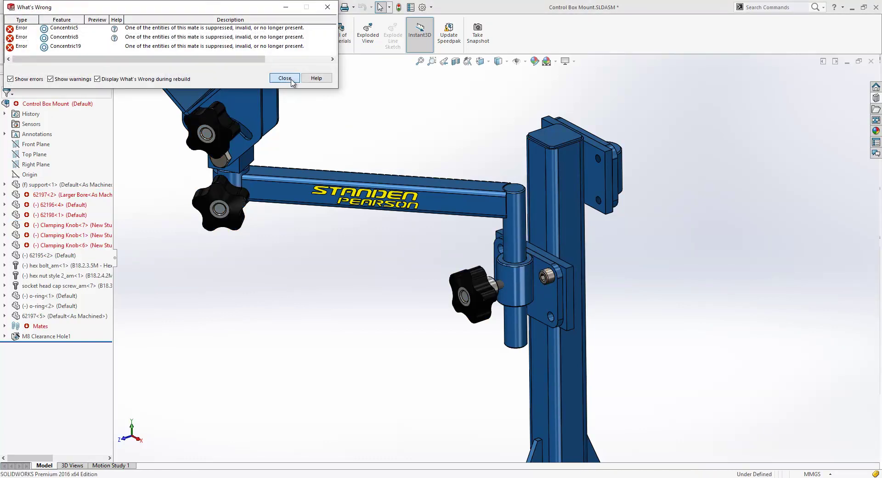
pyautogui.click(283, 77)
# Repair Concentric19 with the knob's stud face and replace all other missing references.
pyautogui.scroll(-5, 485, 286)
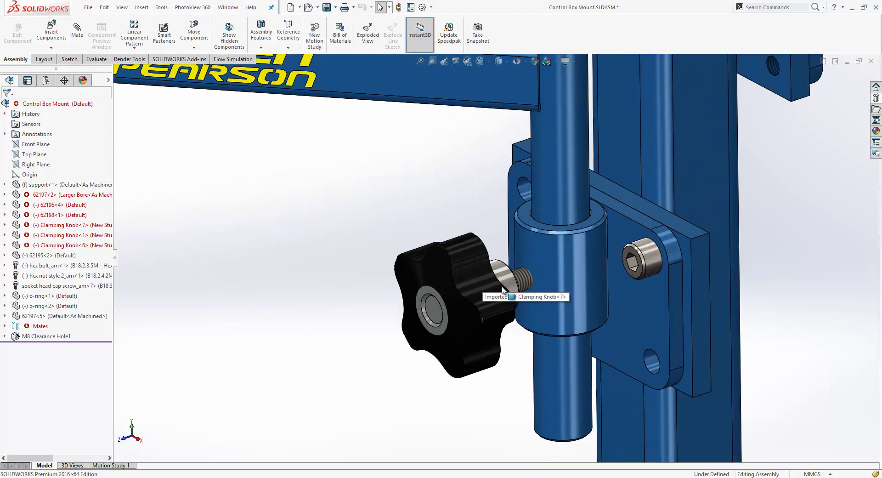
pyautogui.click(522, 279)
pyautogui.press('d')
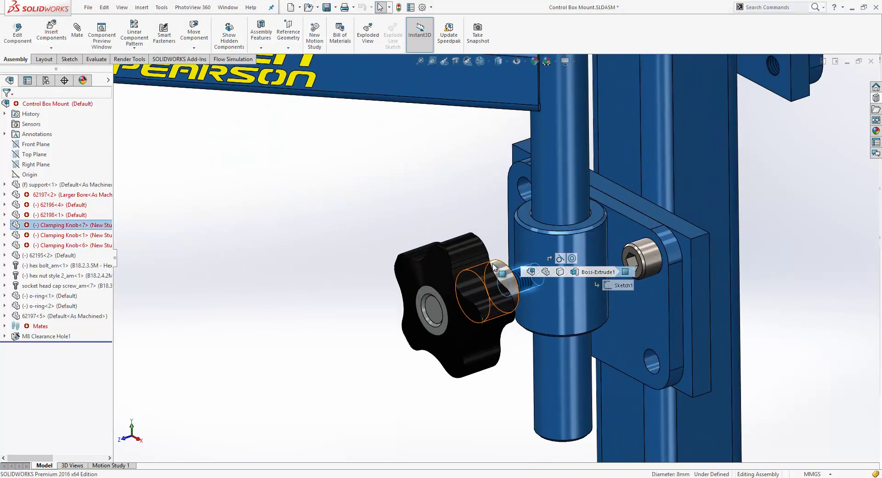
pyautogui.click(572, 258)
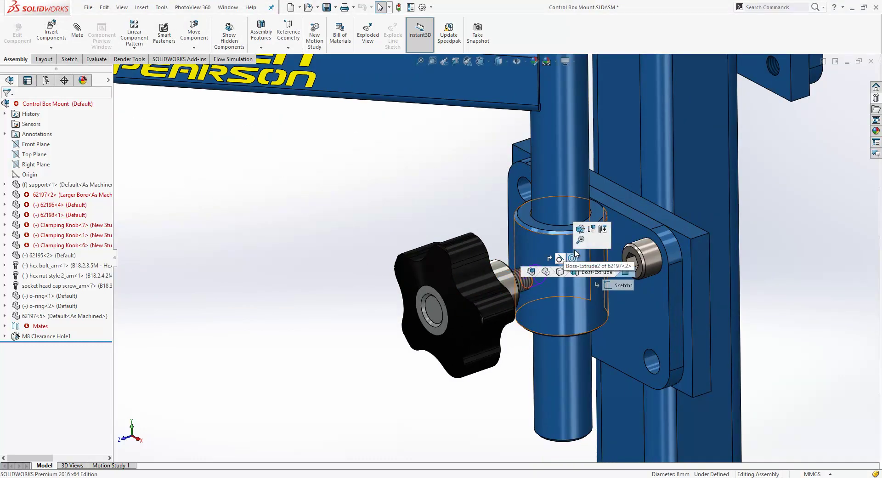
pyautogui.click(581, 225)
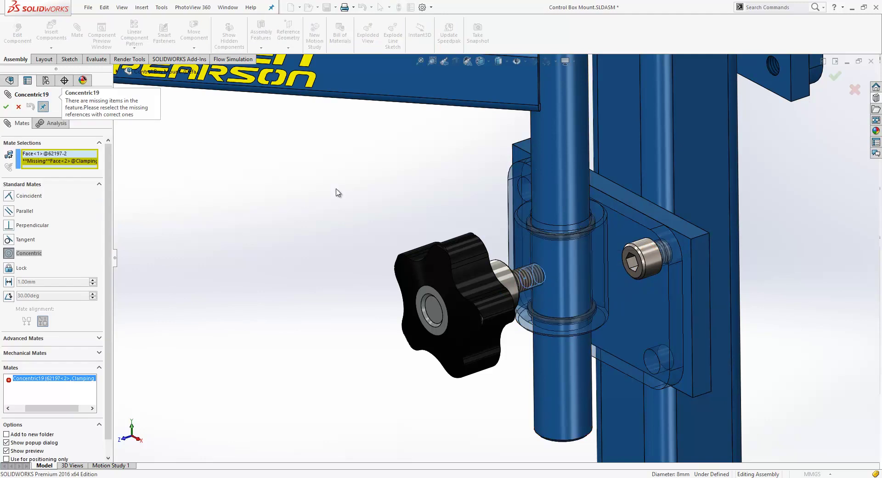
pyautogui.click(89, 162)
pyautogui.click(525, 284)
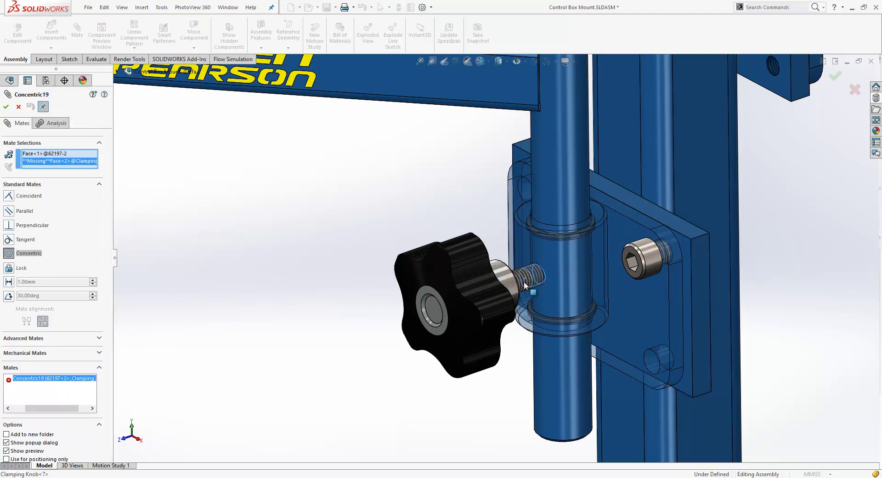
pyautogui.click(639, 297)
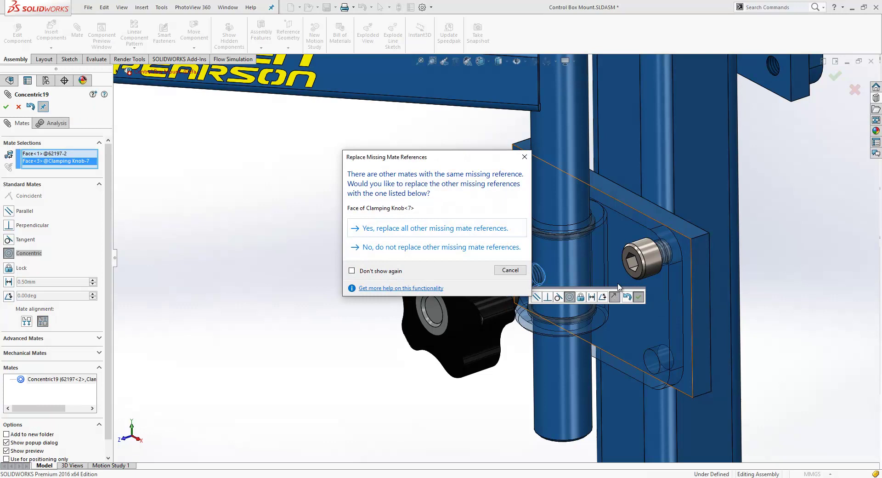
pyautogui.click(399, 230)
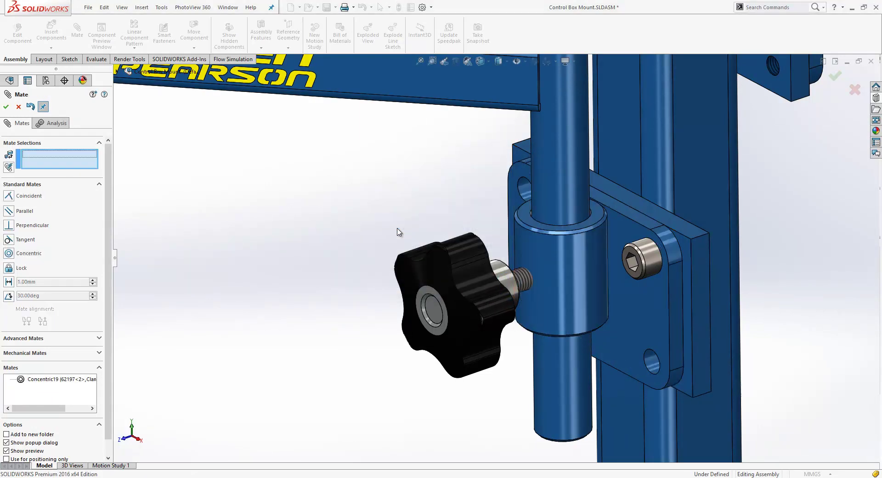
# Fit the assembly in view and swing the arm down to rotate the knob bracket.
pyautogui.press('f')
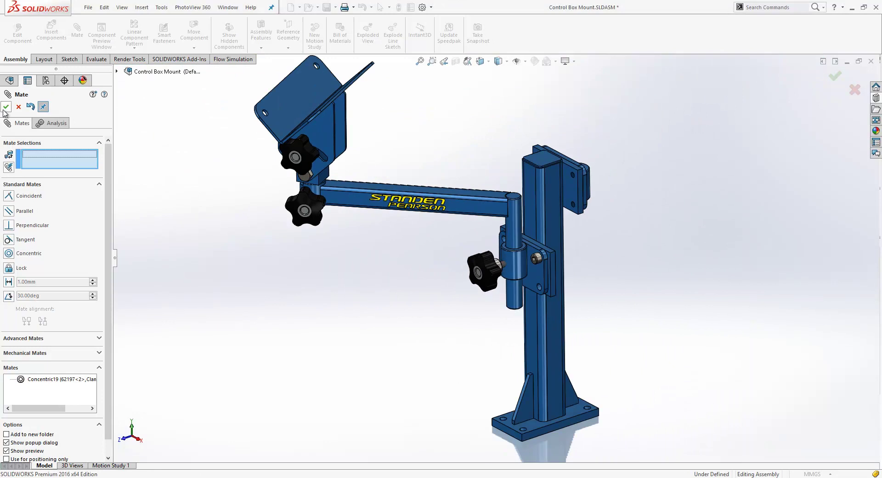
pyautogui.click(6, 107)
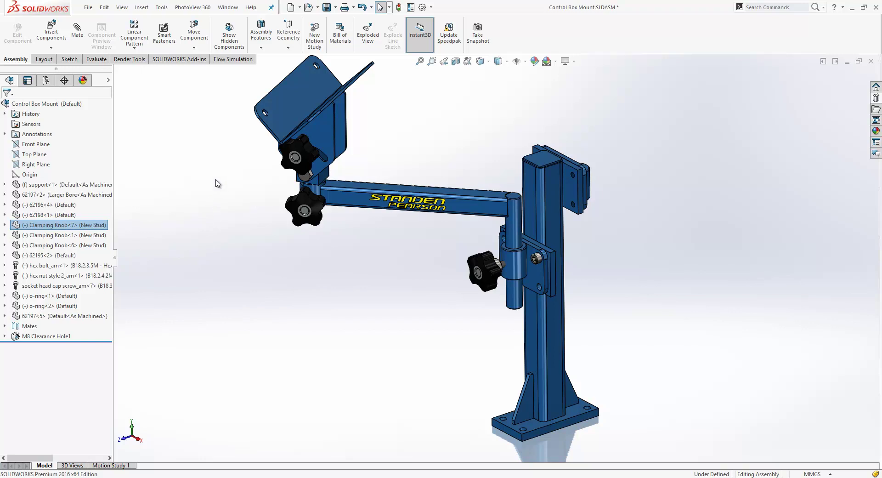
pyautogui.moveTo(344, 202); pyautogui.dragTo(321, 196)
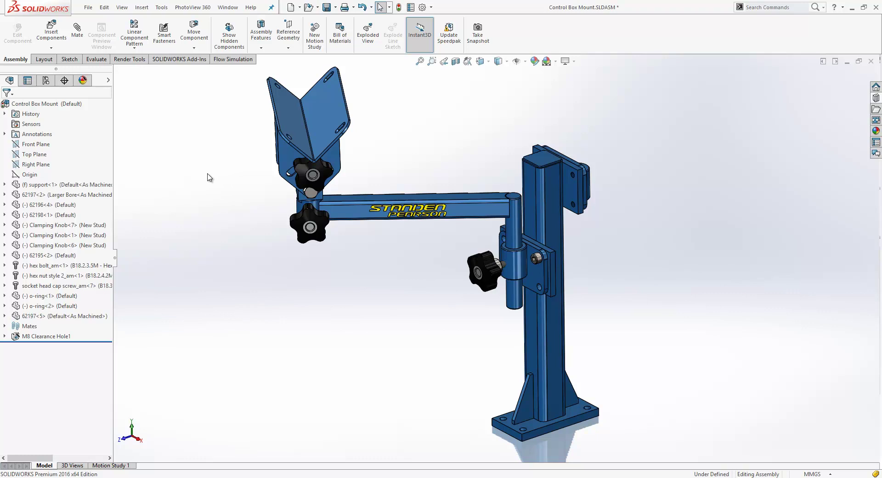
# Temporarily fix arm 62196<4> and rotate bracket 62195<2> around it.
pyautogui.rightClick(209, 176)
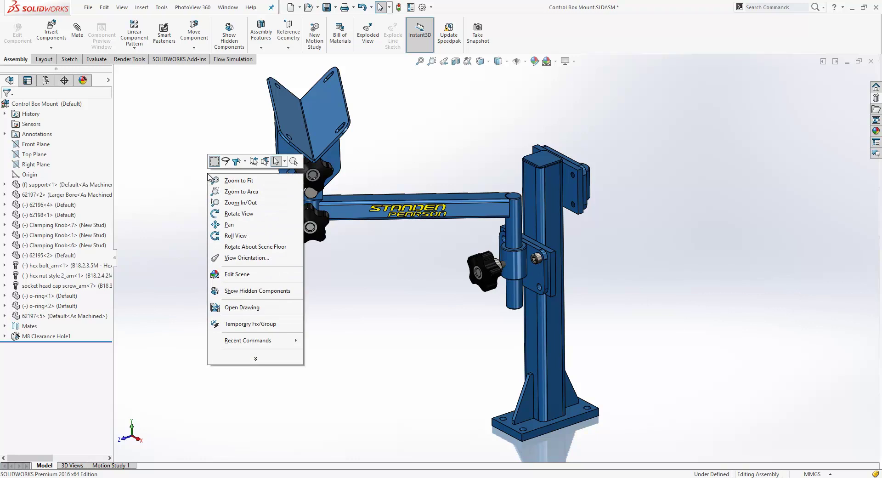
pyautogui.click(256, 325)
pyautogui.click(337, 215)
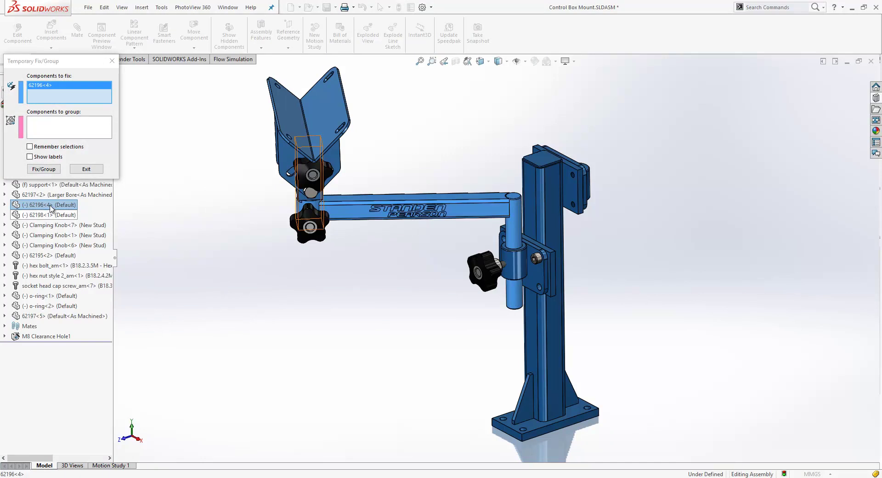
pyautogui.click(44, 168)
pyautogui.moveTo(307, 169); pyautogui.dragTo(309, 199)
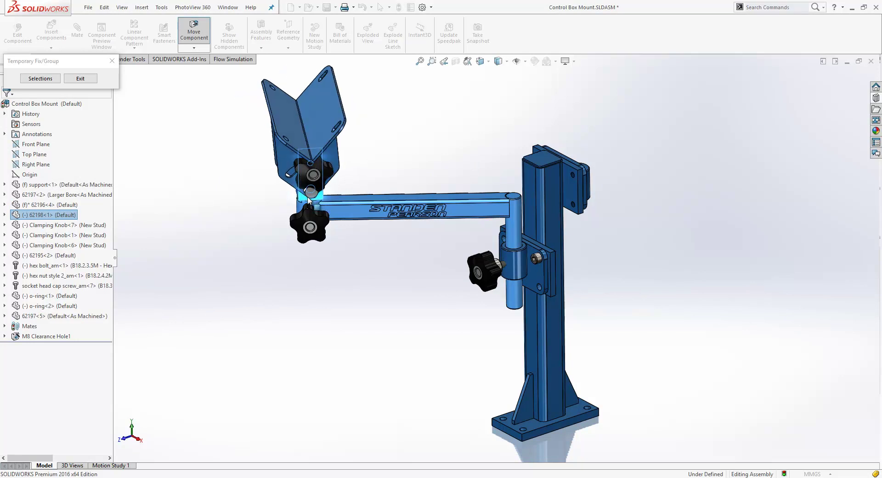
# Group bracket 62195<2> with 62198<1>, swivel them together, and exit Fix/Group.
pyautogui.click(40, 78)
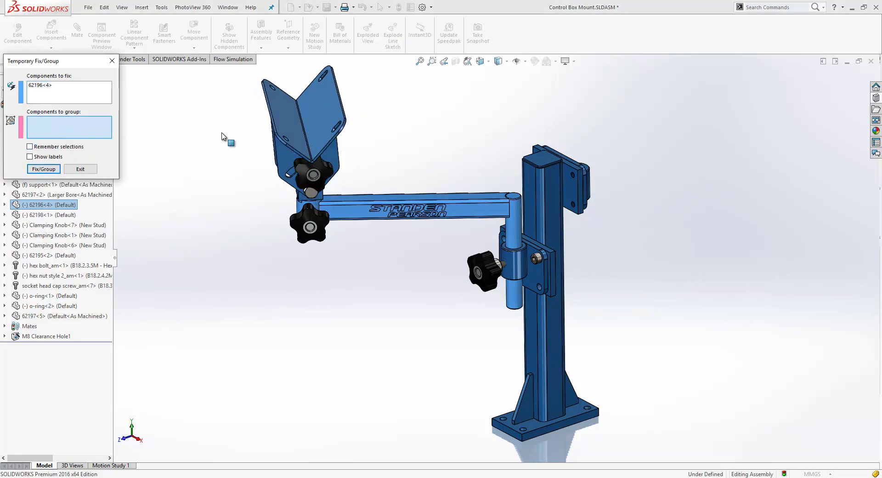
pyautogui.click(319, 110)
pyautogui.click(311, 191)
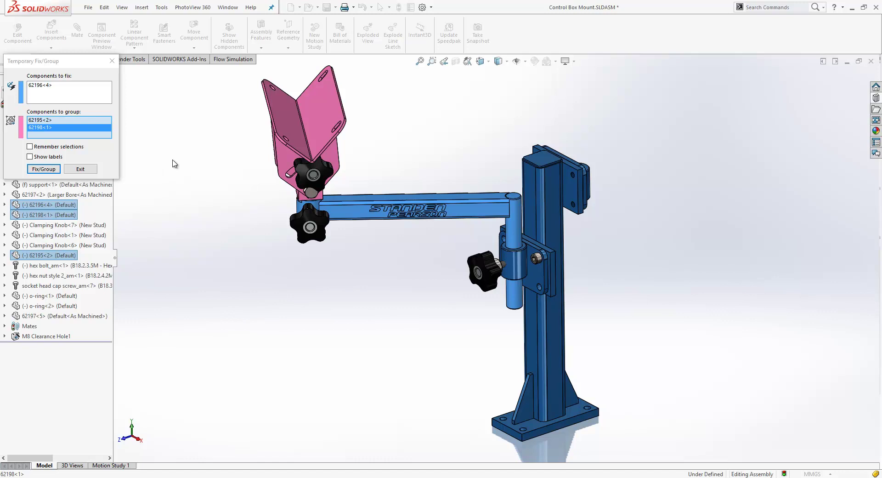
pyautogui.click(44, 169)
pyautogui.moveTo(314, 189); pyautogui.dragTo(131, 110)
pyautogui.click(40, 79)
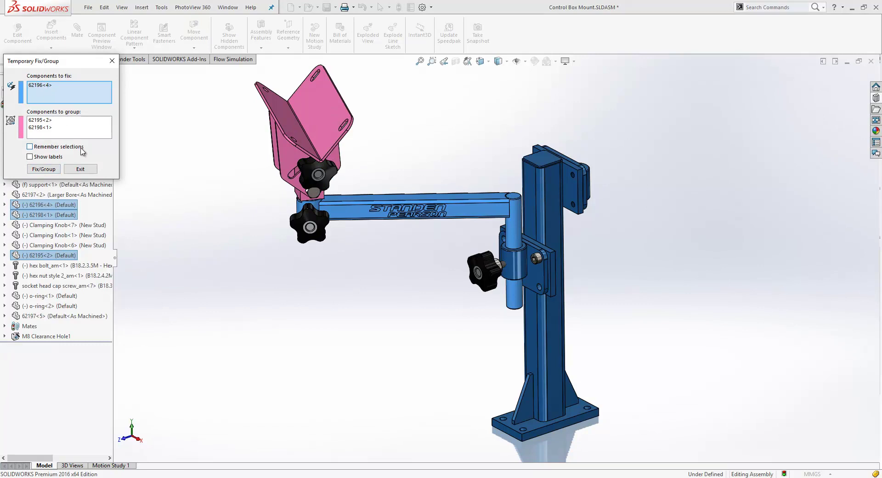
pyautogui.click(79, 169)
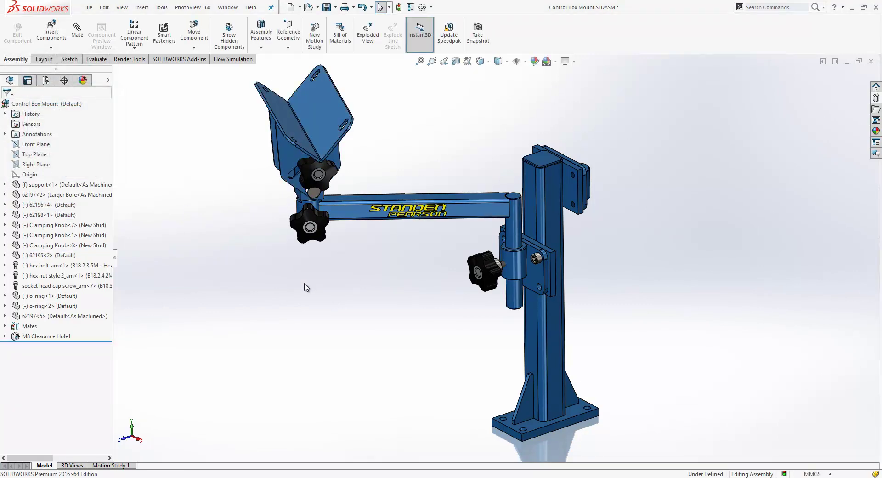
# Box-select the seven arm-head components to copy them.
pyautogui.scroll(3, 380, 219)
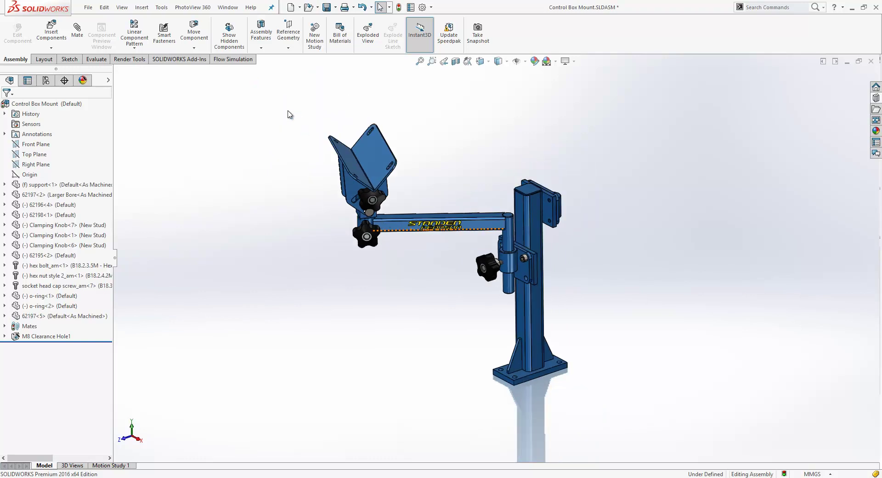
pyautogui.moveTo(463, 290); pyautogui.dragTo(249, 93)
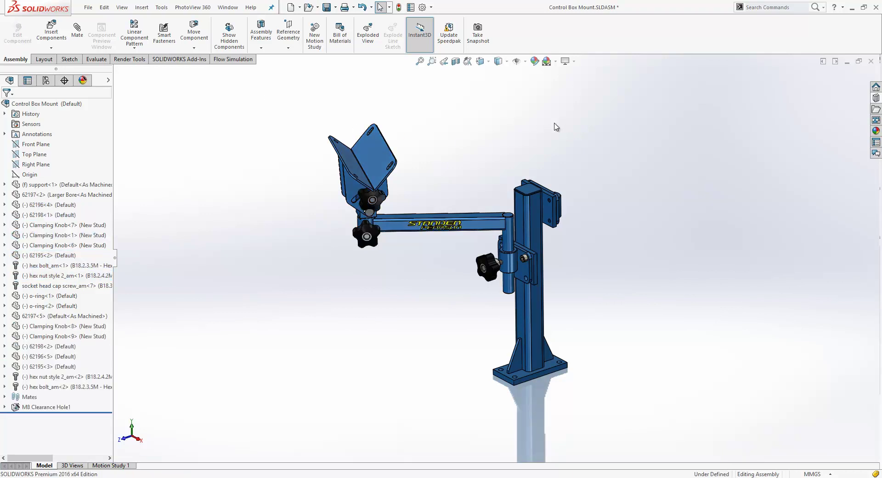
# Place the copied arm head right of and below the original, then shift bracket 62195<3>.
pyautogui.moveTo(355, 110); pyautogui.dragTo(574, 232)
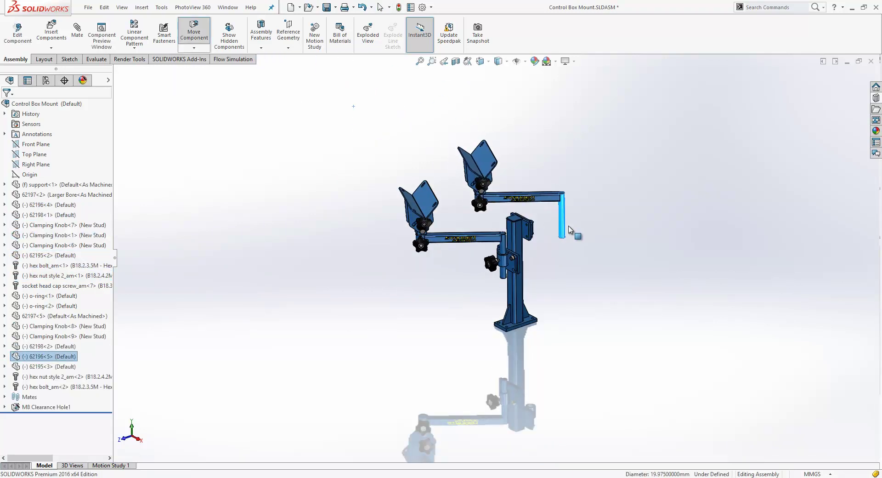
pyautogui.scroll(-5, 569, 227)
pyautogui.click(508, 266)
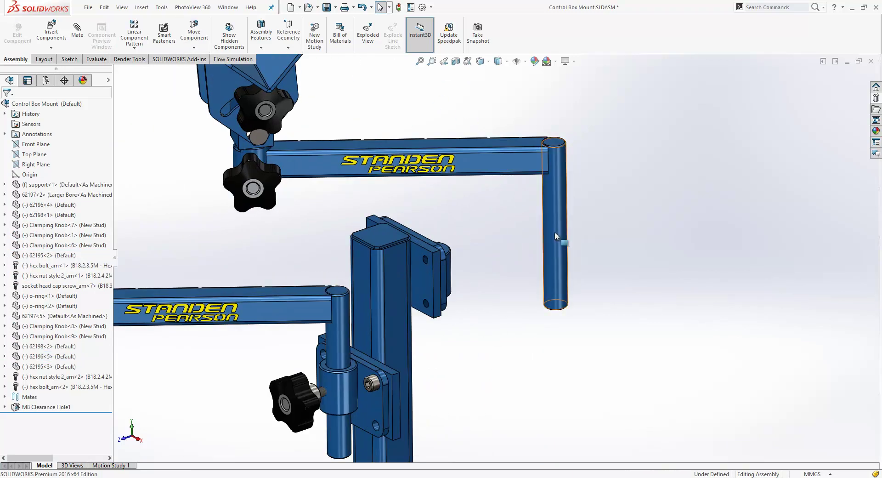
pyautogui.click(227, 97)
pyautogui.moveTo(227, 98); pyautogui.dragTo(255, 106)
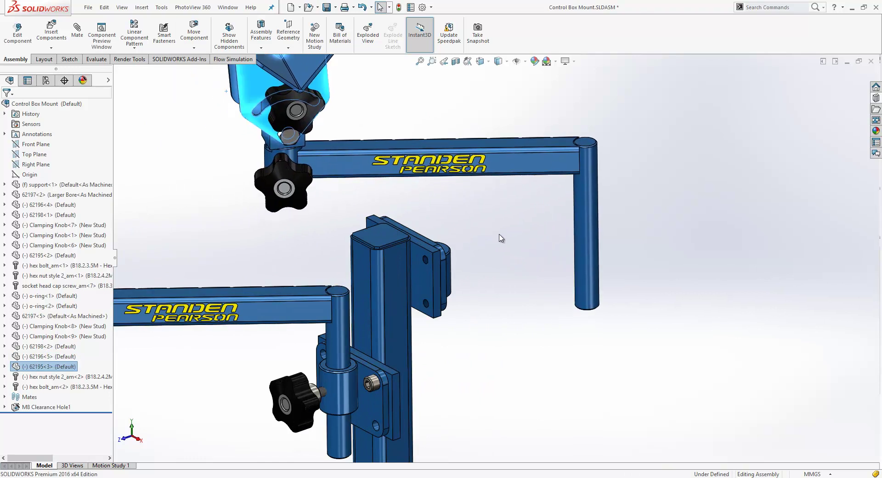
# Make the upper arm's post concentric with the ring and swing the arm around it.
pyautogui.moveTo(500, 238); pyautogui.dragTo(481, 245, button='middle')
pyautogui.click(398, 261)
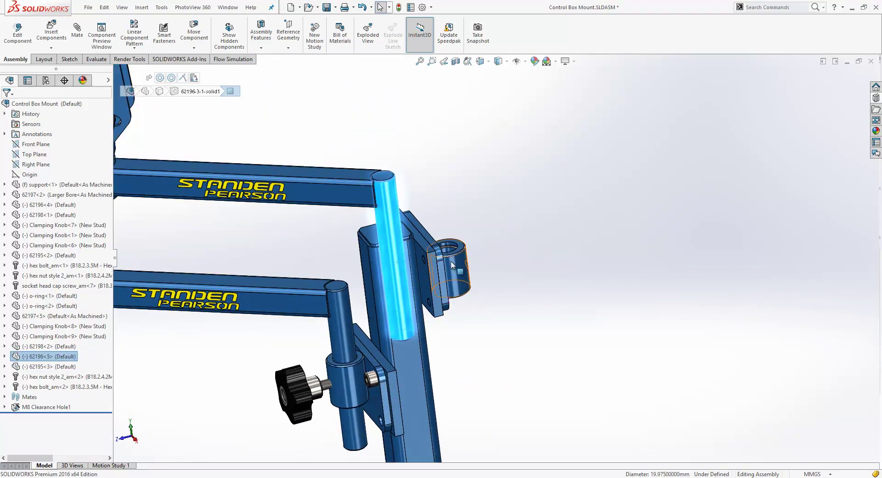
pyautogui.keyDown('ctrl'); pyautogui.click(453, 260); pyautogui.keyUp('ctrl')
pyautogui.click(513, 254)
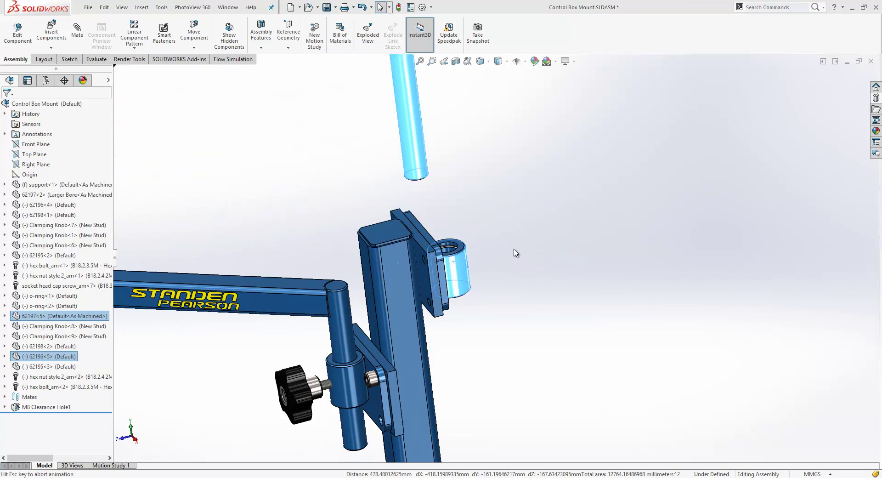
pyautogui.moveTo(445, 238); pyautogui.dragTo(501, 296)
# Select the pin collar's lower edge and the pin's bottom face, then clear the selection.
pyautogui.scroll(-4, 501, 296)
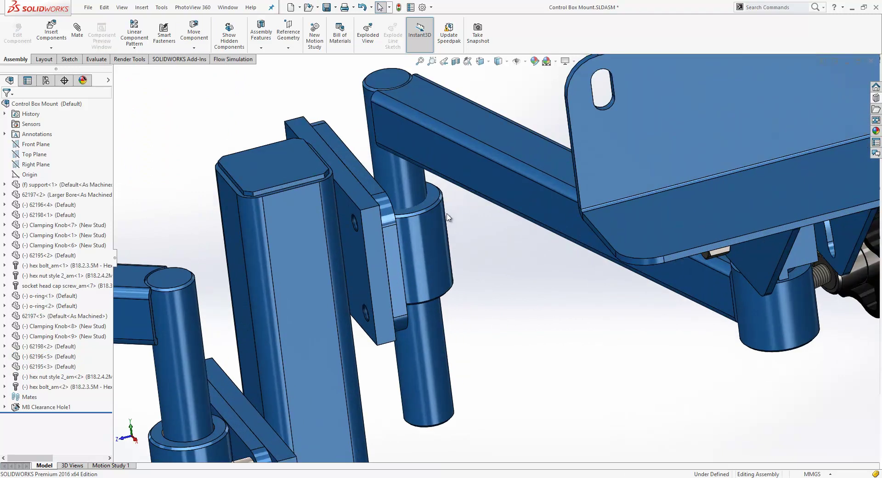
pyautogui.click(449, 219)
pyautogui.scroll(-2, 455, 227)
pyautogui.click(446, 293)
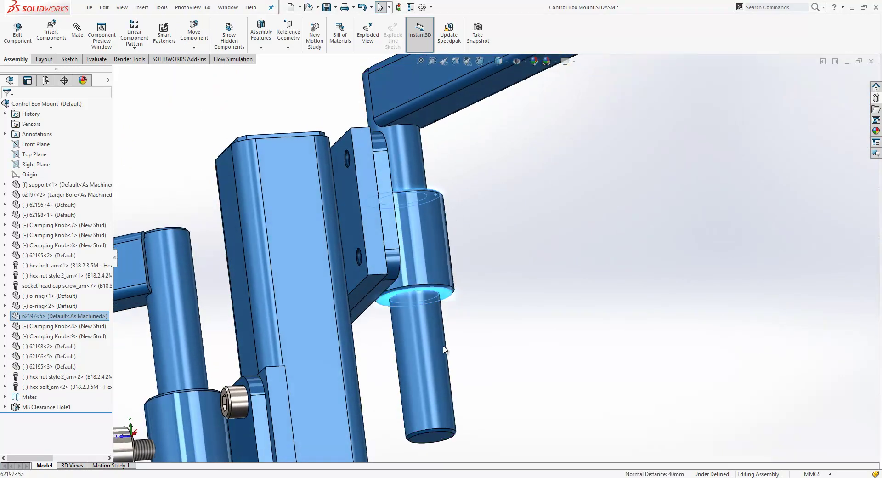
pyautogui.keyDown('ctrl'); pyautogui.click(432, 435); pyautogui.keyUp('ctrl')
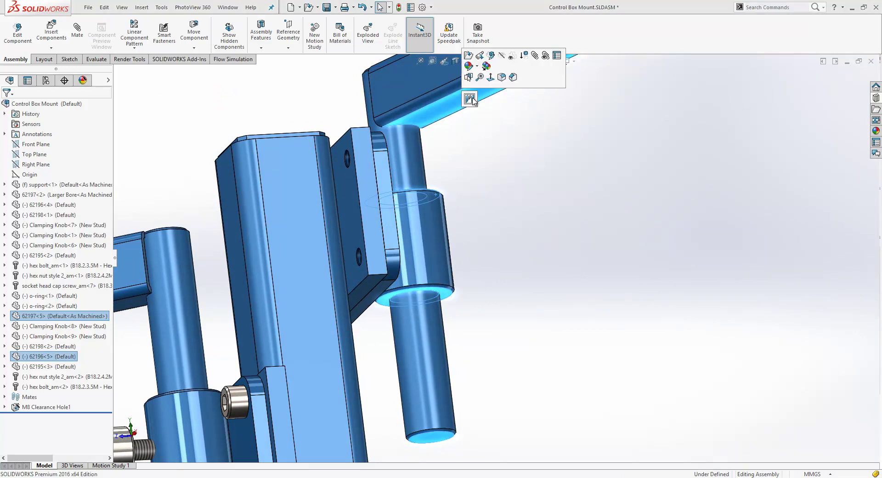
pyautogui.click(490, 169)
pyautogui.scroll(6, 530, 187)
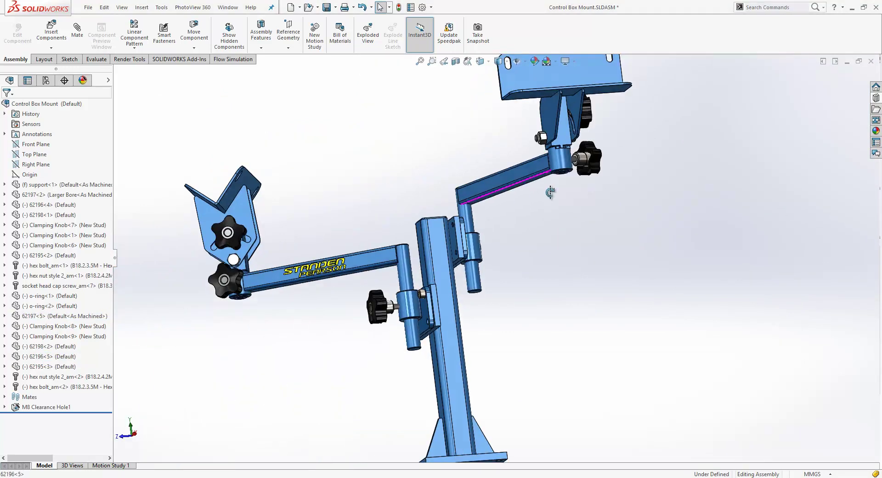
# Rotate the right-hand bracket about its arm, then switch to the other open assembly.
pyautogui.moveTo(550, 192); pyautogui.dragTo(550, 222, button='middle')
pyautogui.moveTo(555, 120); pyautogui.dragTo(565, 99)
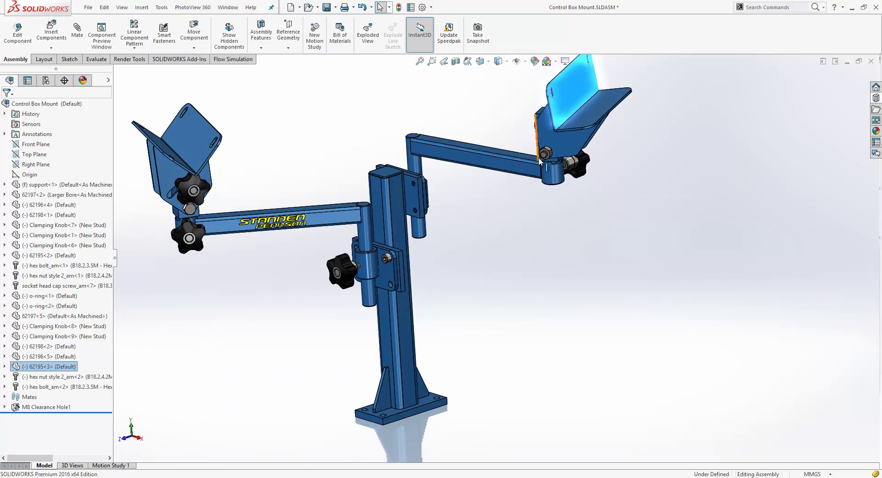
pyautogui.click(484, 236)
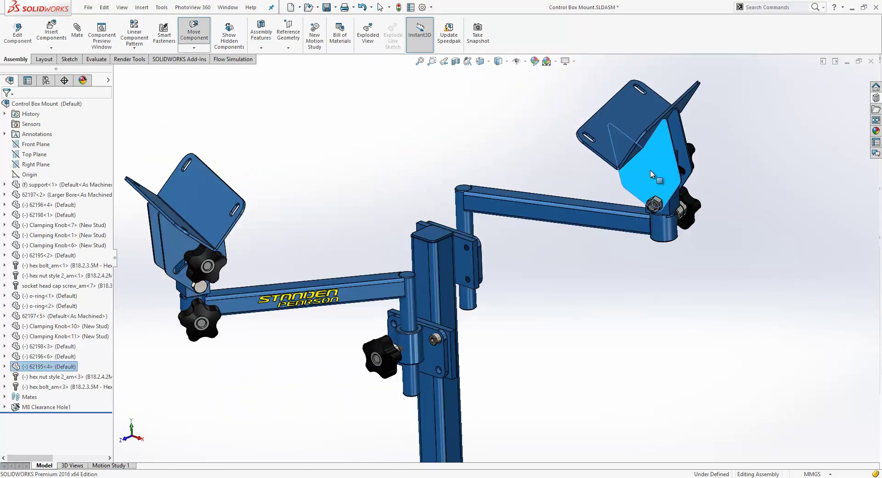
pyautogui.moveTo(649, 169); pyautogui.dragTo(611, 190)
pyautogui.click(562, 213)
pyautogui.scroll(2, 542, 256)
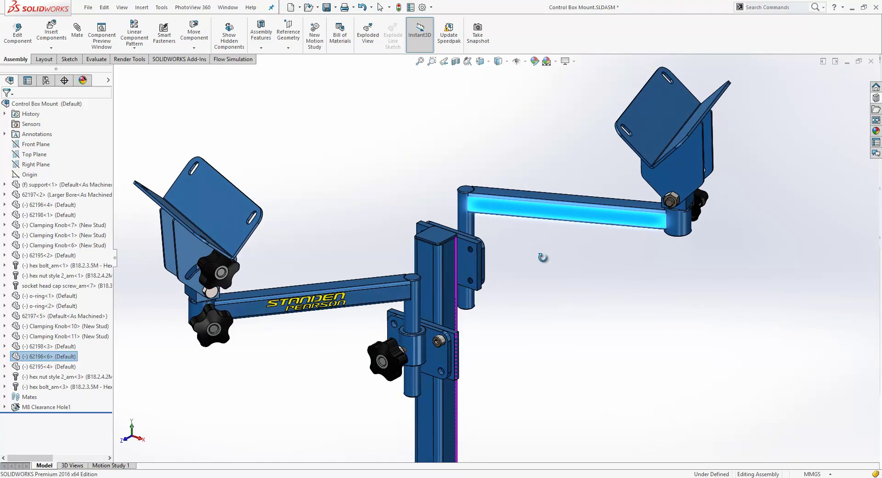
pyautogui.scroll(1, 537, 311)
pyautogui.moveTo(542, 313); pyautogui.dragTo(532, 299, button='middle')
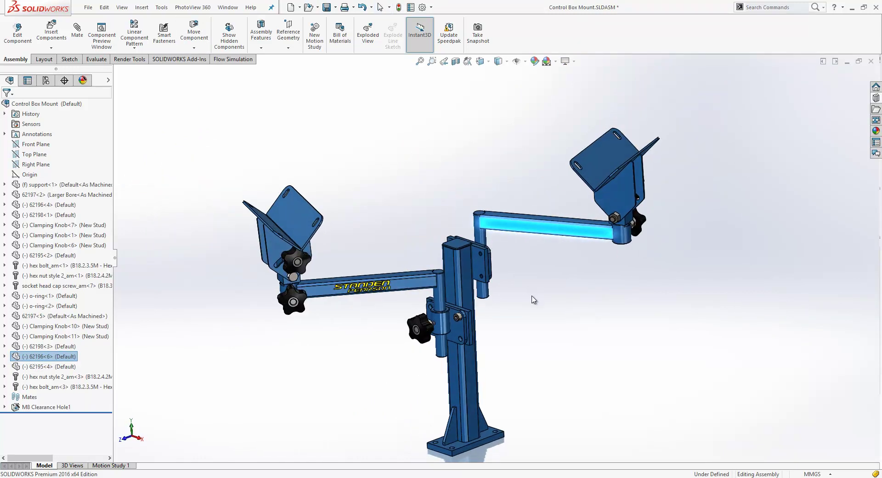
pyautogui.hotkey('ctrl', 'Tab')
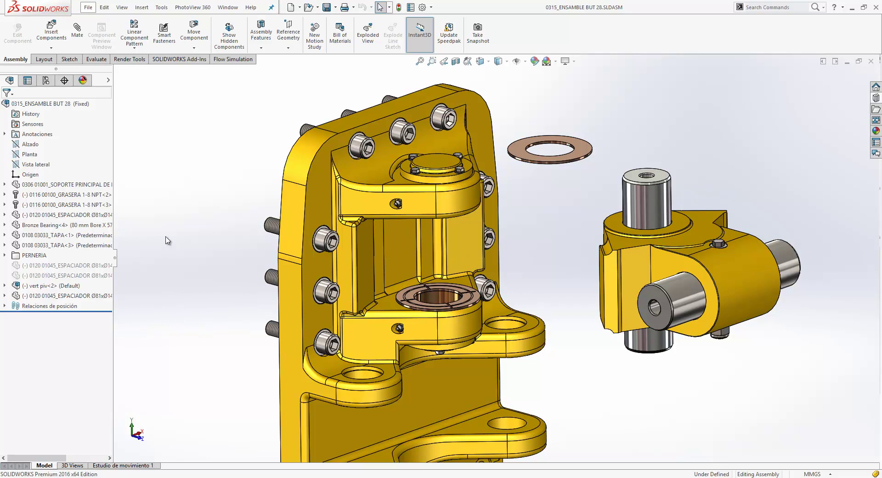
# Insert Bronze Bearing.SLDPRT in its 80 mm Bore X 57 mm Long configuration beside the support.
pyautogui.press('s')
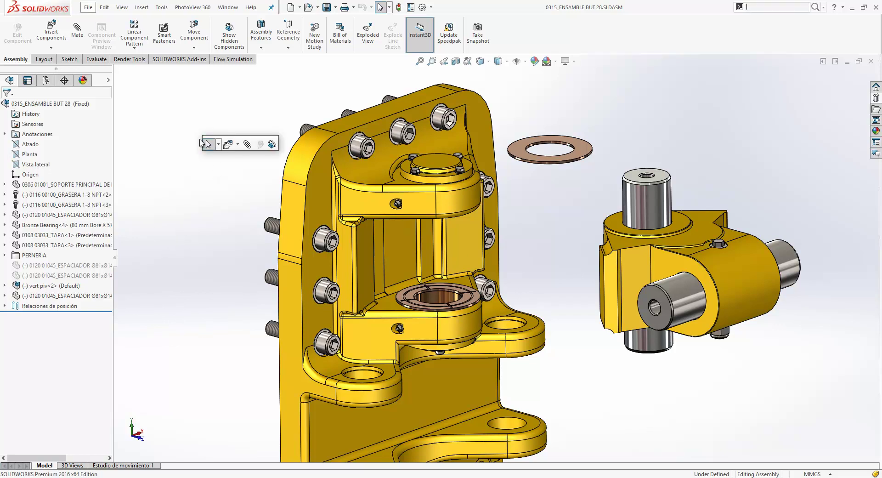
pyautogui.click(224, 145)
pyautogui.click(237, 157)
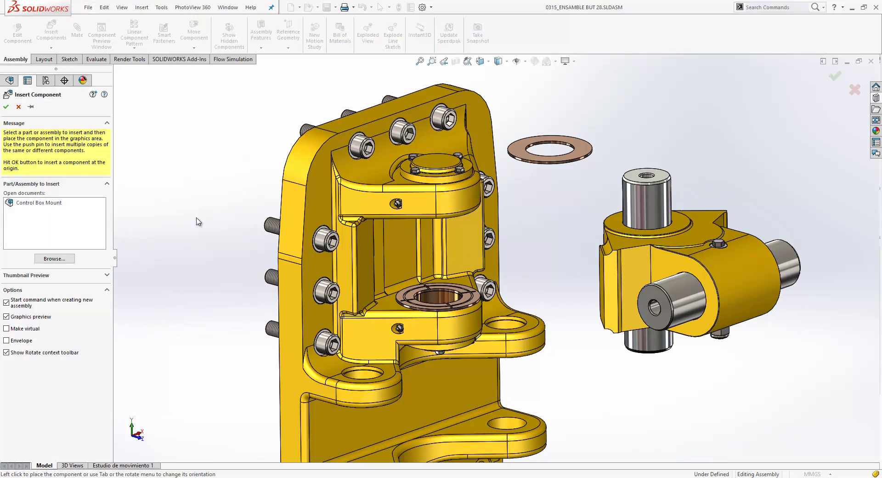
pyautogui.click(54, 258)
pyautogui.click(417, 183)
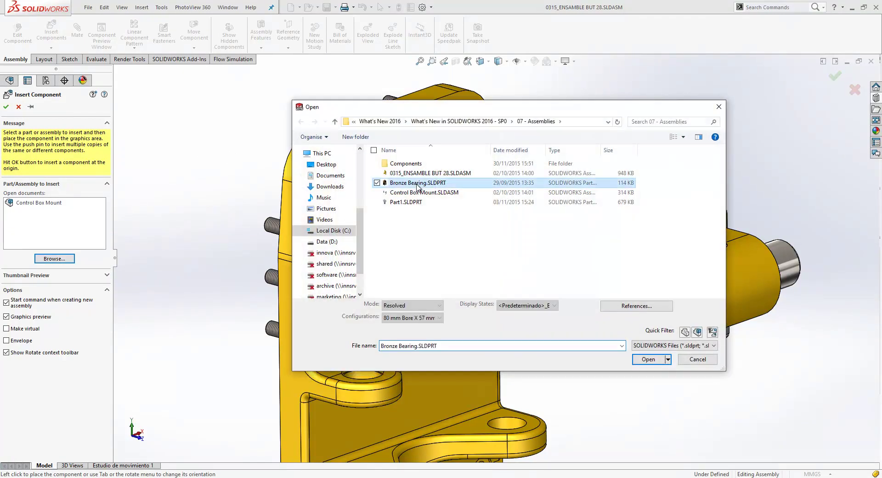
pyautogui.click(648, 358)
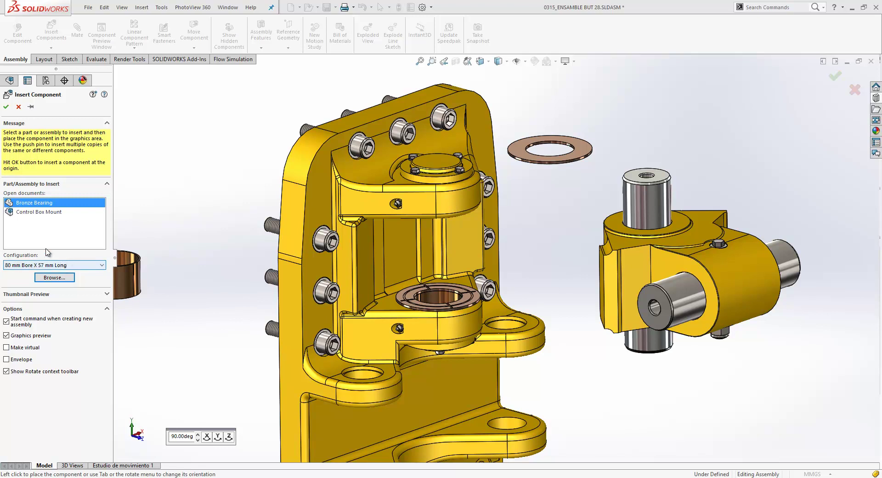
pyautogui.click(64, 266)
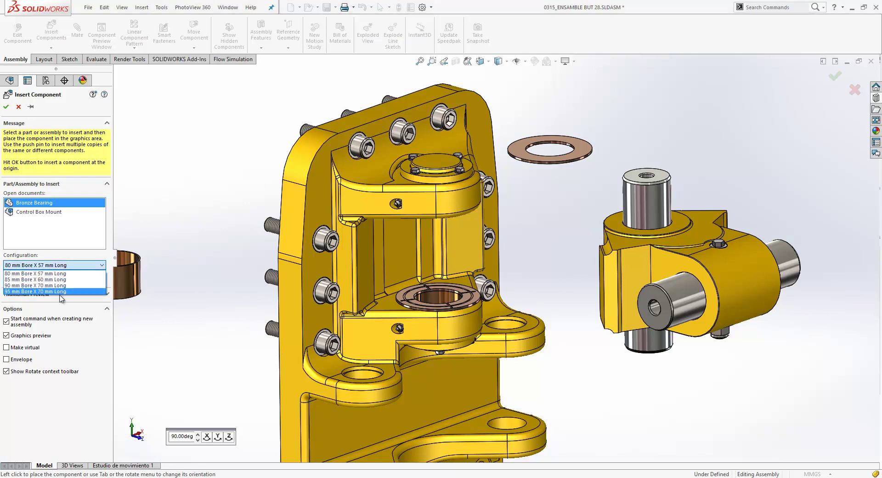
pyautogui.click(59, 274)
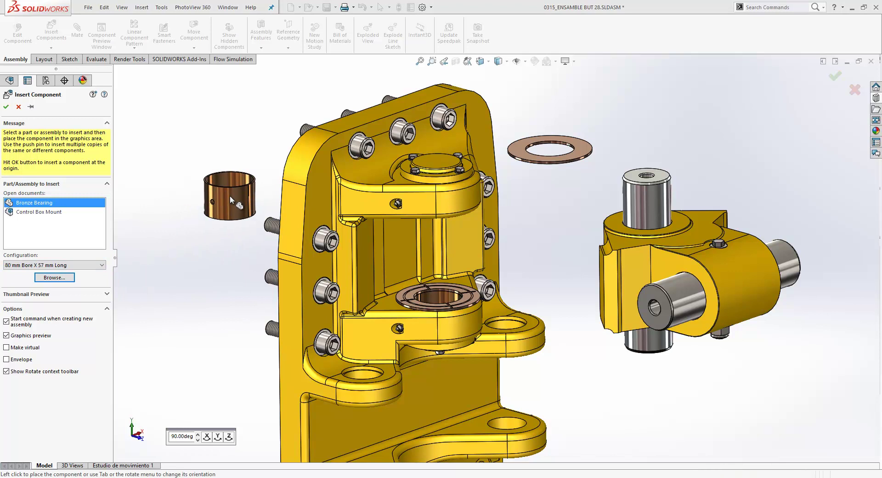
pyautogui.click(198, 254)
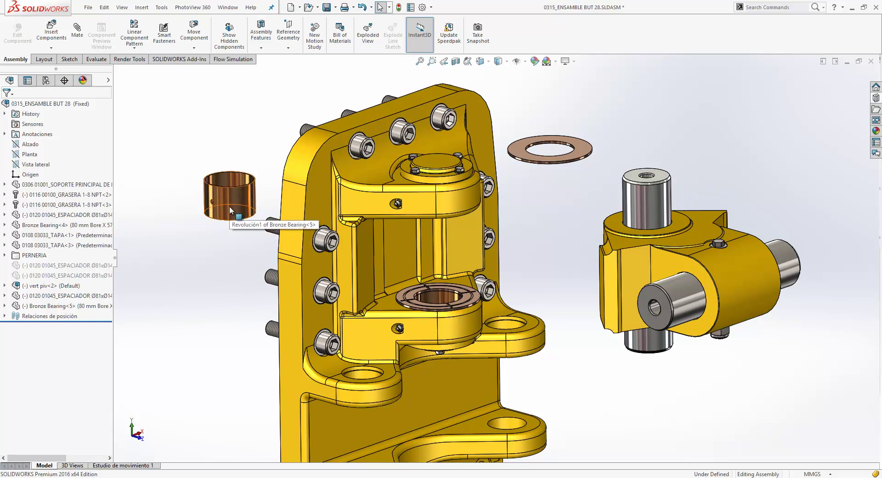
# Mate the bronze bearing concentric with the support's upper bore.
pyautogui.click(230, 206)
pyautogui.click(332, 155)
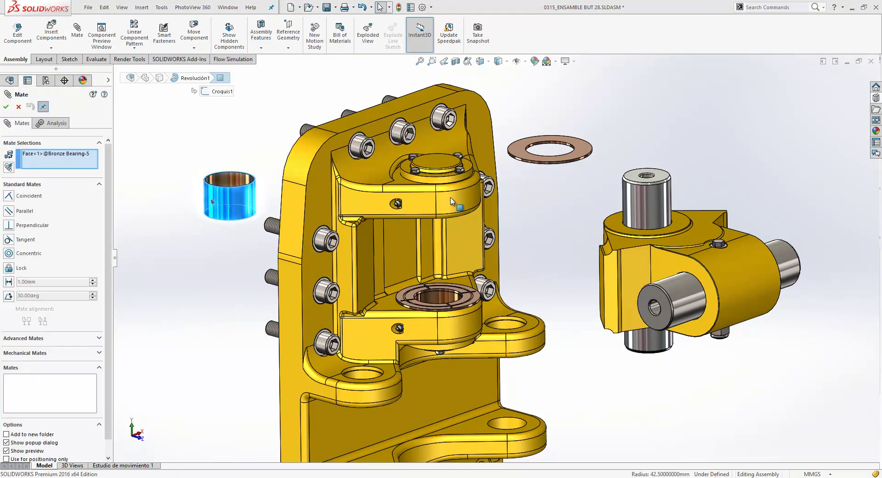
pyautogui.click(464, 197)
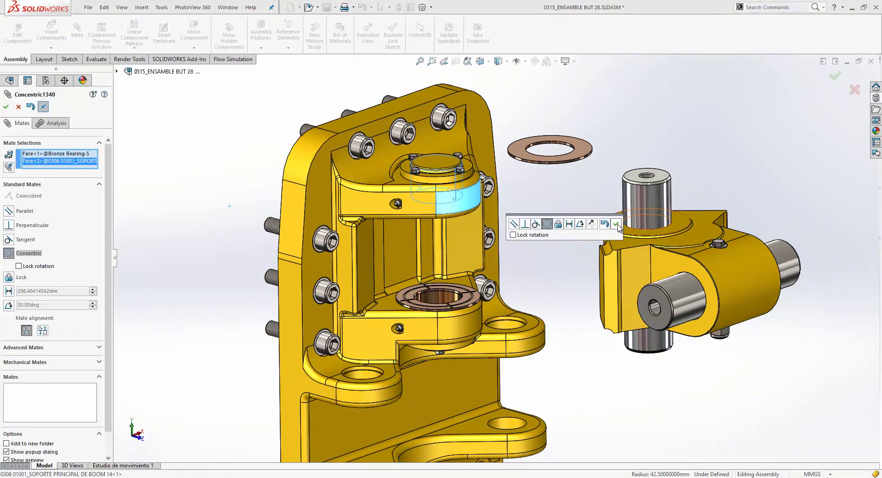
pyautogui.click(618, 222)
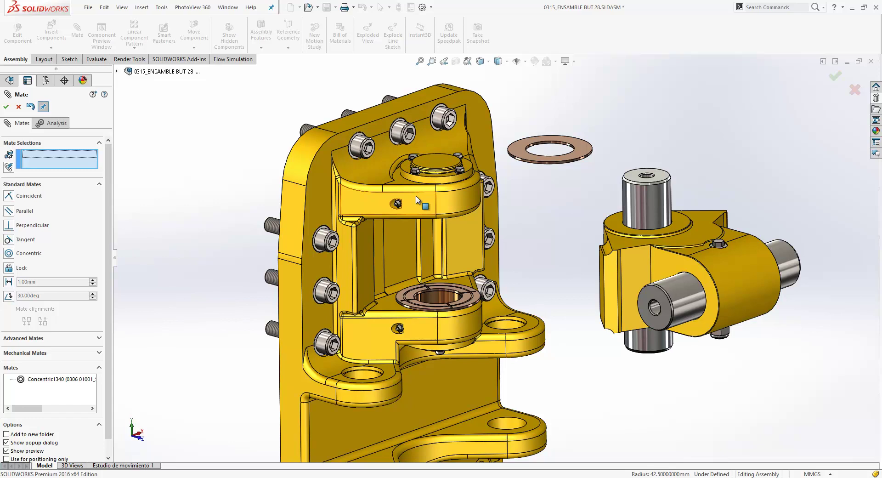
# Align the bearing's side hole with the support's side hole using a concentric mate.
pyautogui.scroll(-5, 418, 200)
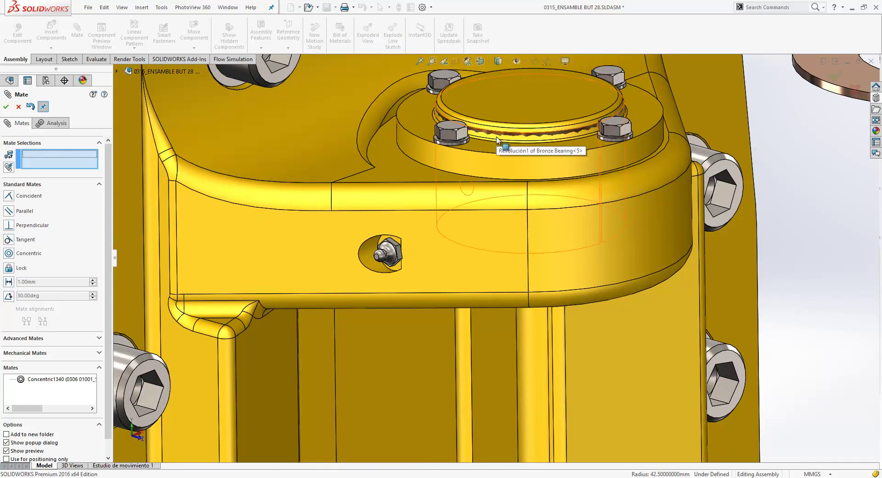
pyautogui.click(366, 258)
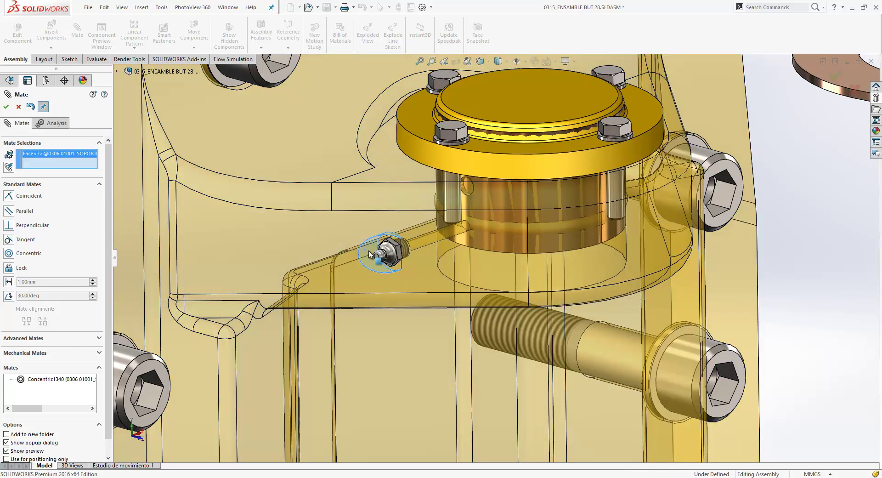
pyautogui.scroll(-2, 463, 186)
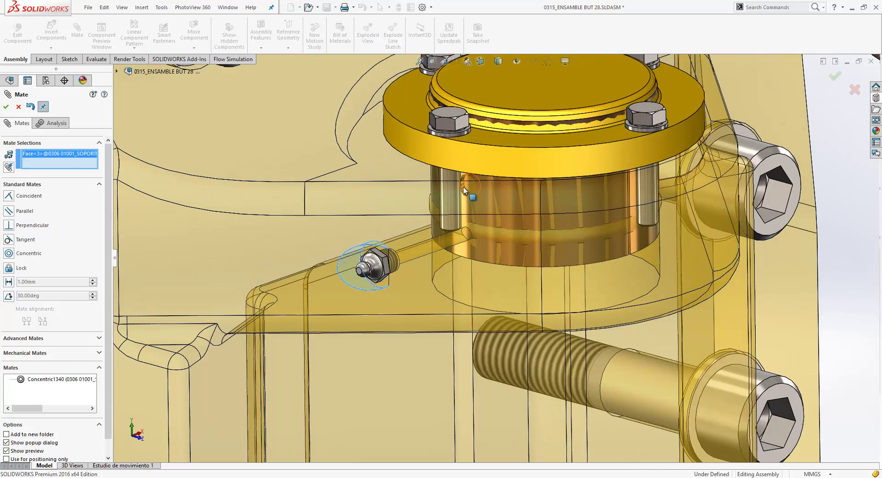
pyautogui.click(463, 186)
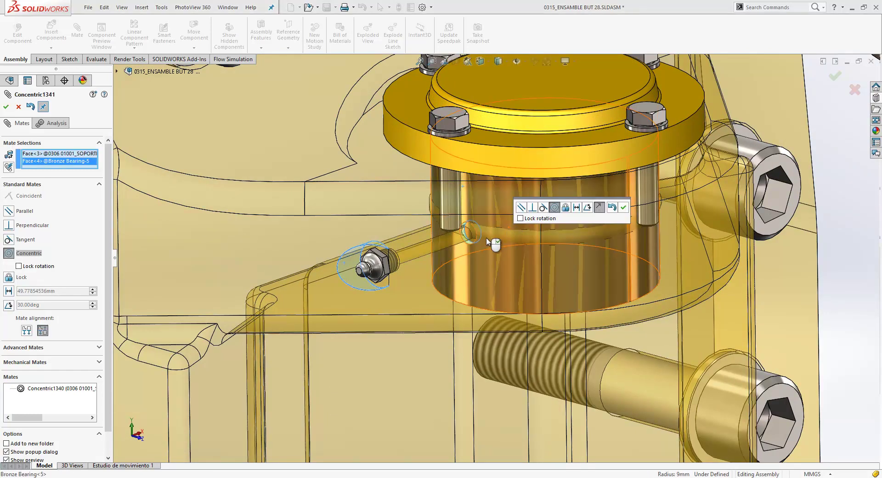
pyautogui.click(623, 207)
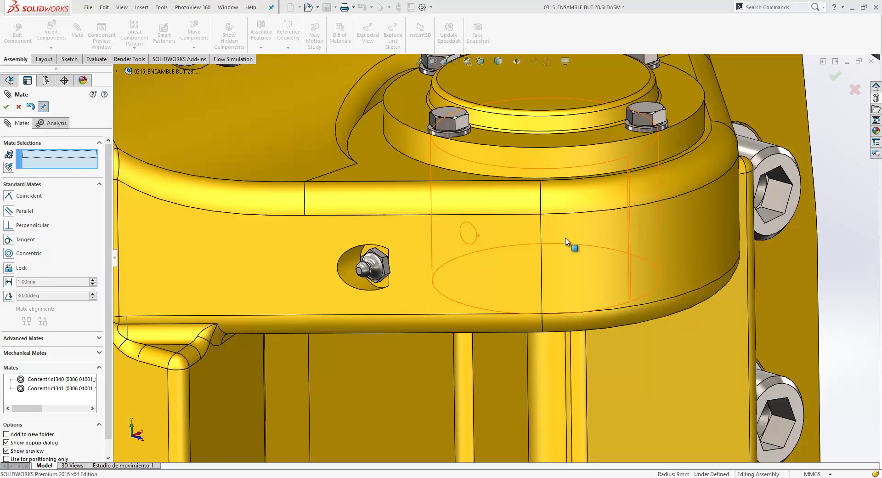
pyautogui.scroll(8, 574, 242)
pyautogui.scroll(-3, 578, 239)
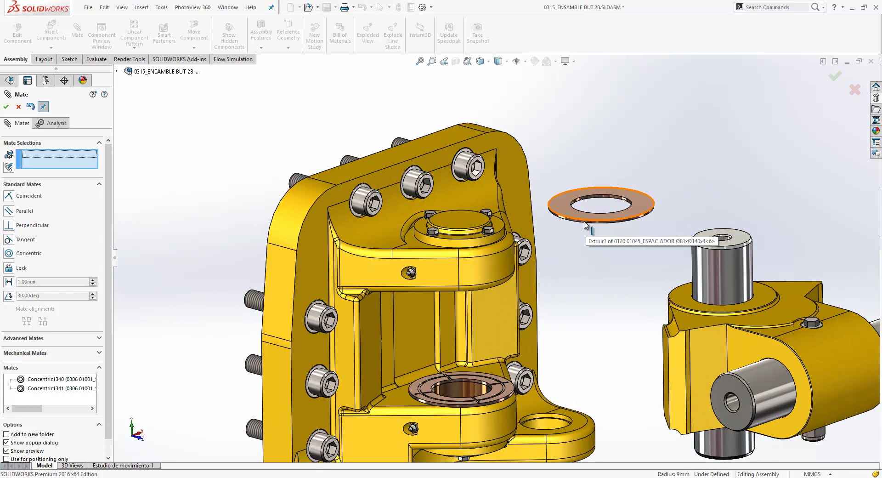
# Mate the washer's circular edge concentric with the support's upper bore, using the magnifier.
pyautogui.press('g')
pyautogui.click(583, 221)
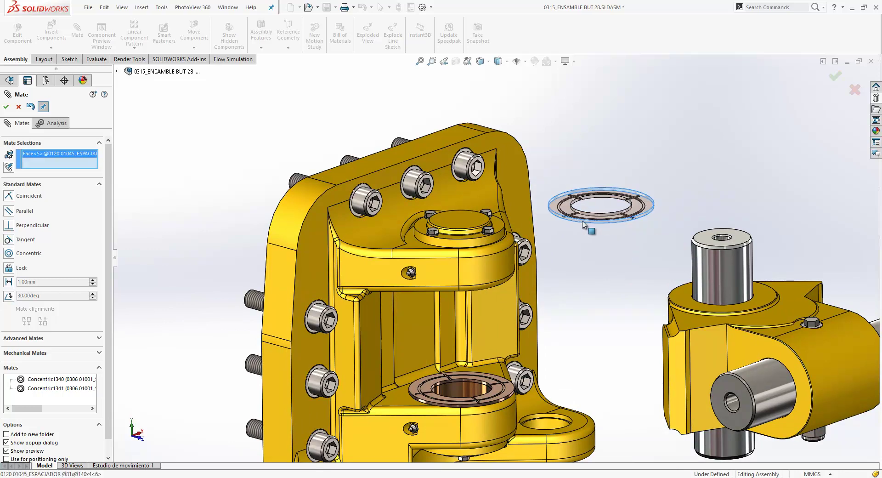
pyautogui.click(505, 264)
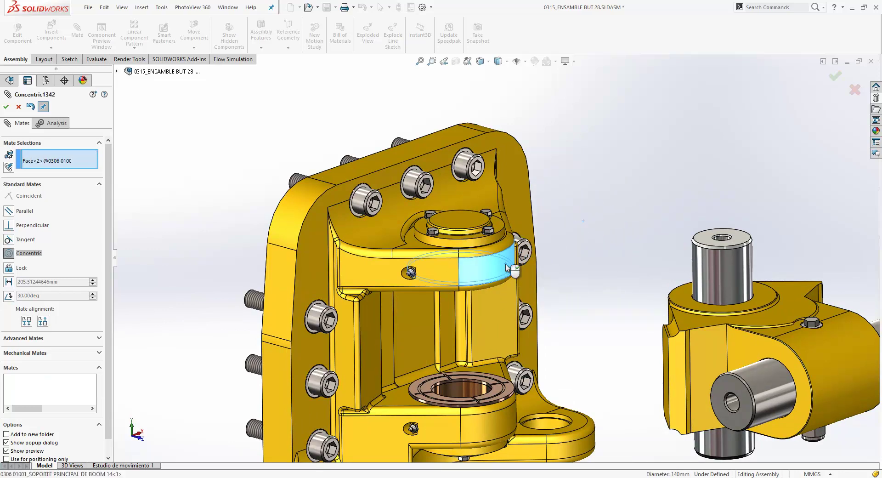
pyautogui.click(618, 280)
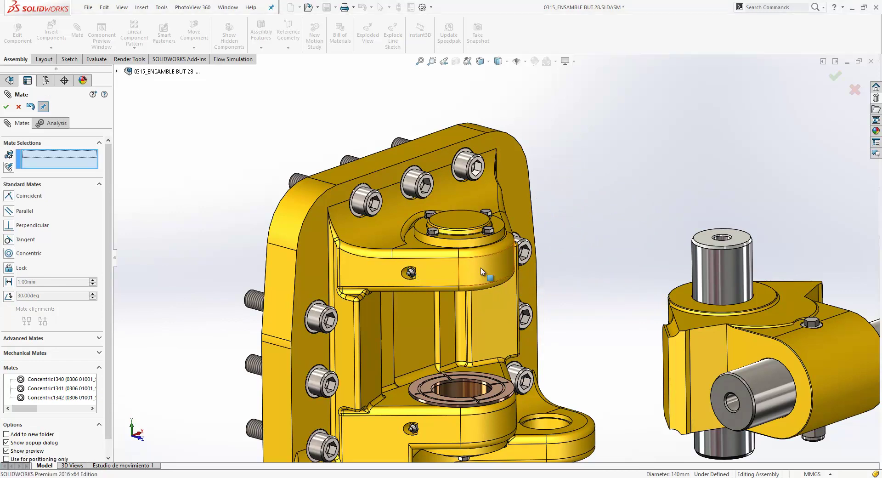
# Add a coincident mate seating the washer face against the face beneath the bore.
pyautogui.moveTo(481, 307); pyautogui.dragTo(473, 236, button='middle')
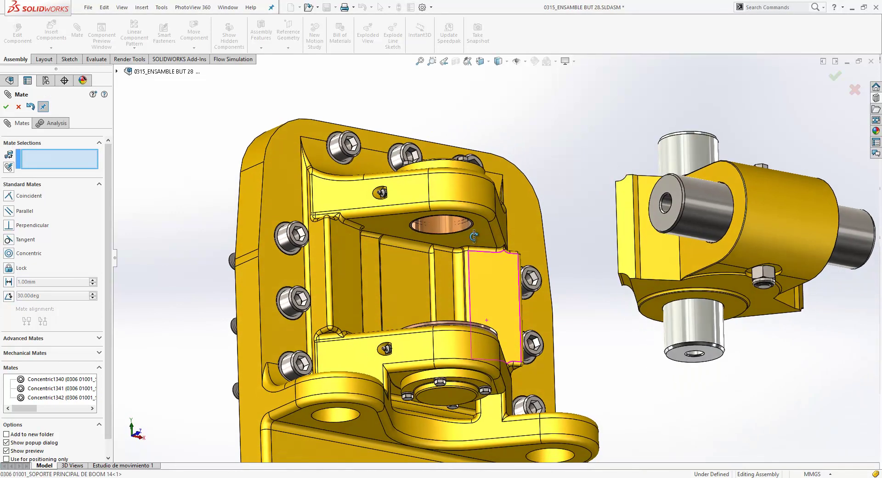
pyautogui.click(394, 219)
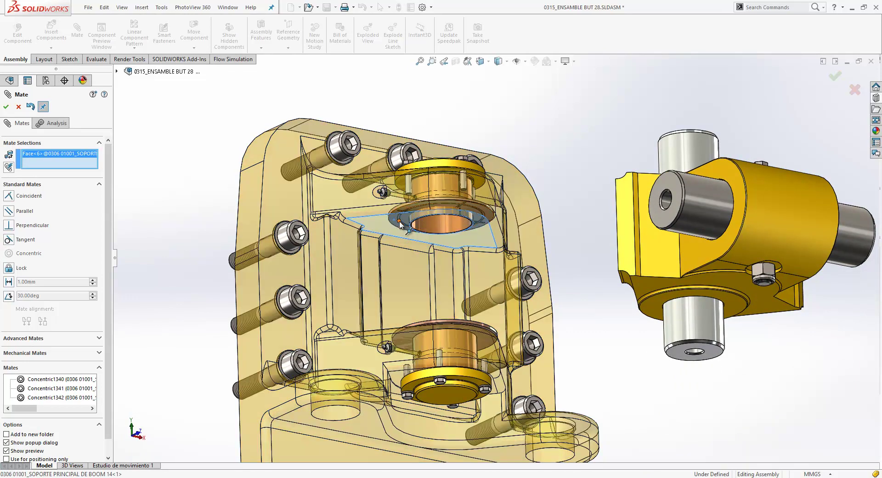
pyautogui.moveTo(396, 222); pyautogui.dragTo(420, 231, button='middle')
pyautogui.click(420, 231)
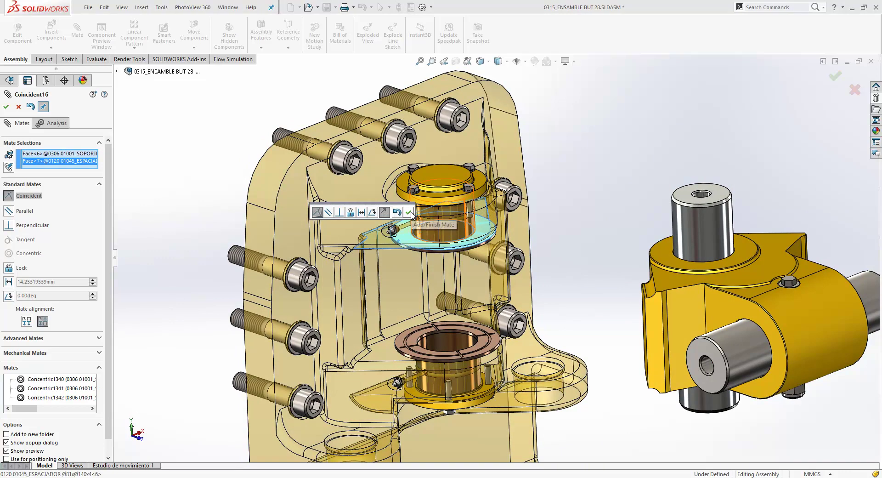
pyautogui.click(409, 212)
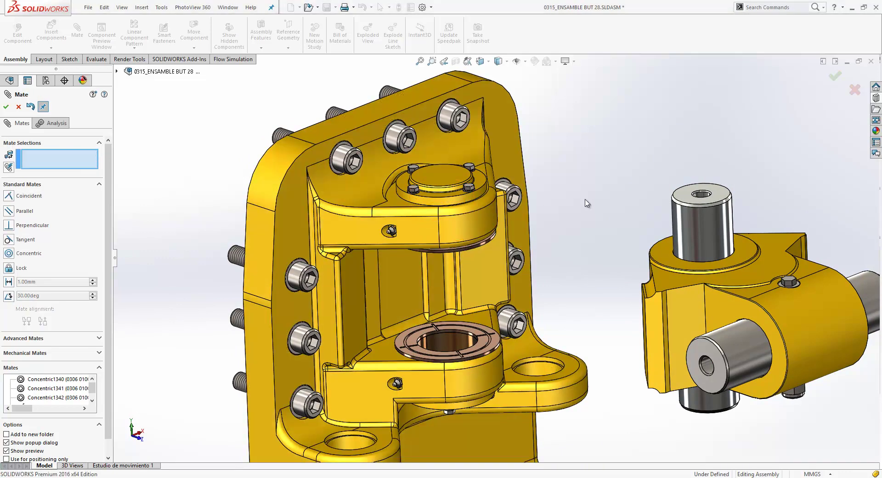
# Close the Mate PropertyManager and pan the assembly view.
pyautogui.click(6, 109)
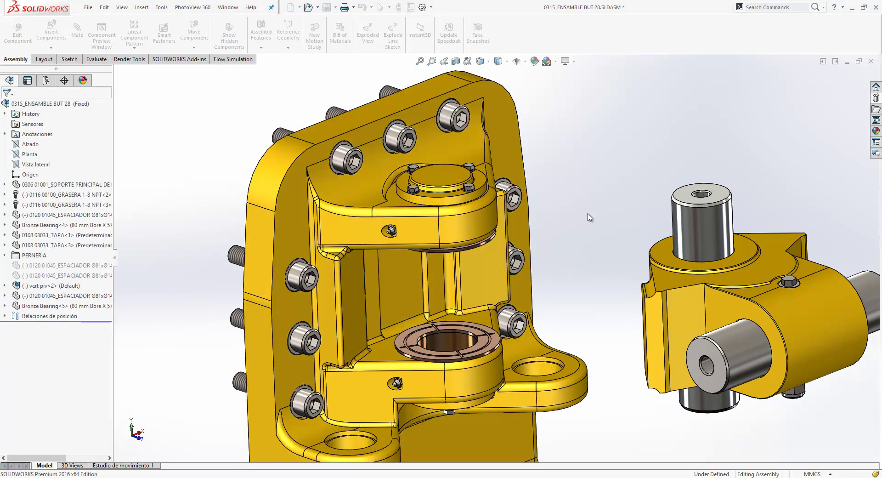
pyautogui.scroll(2, 555, 276)
pyautogui.keyDown('ctrl'); pyautogui.moveTo(564, 283); pyautogui.dragTo(542, 266, button='middle'); pyautogui.keyUp('ctrl')
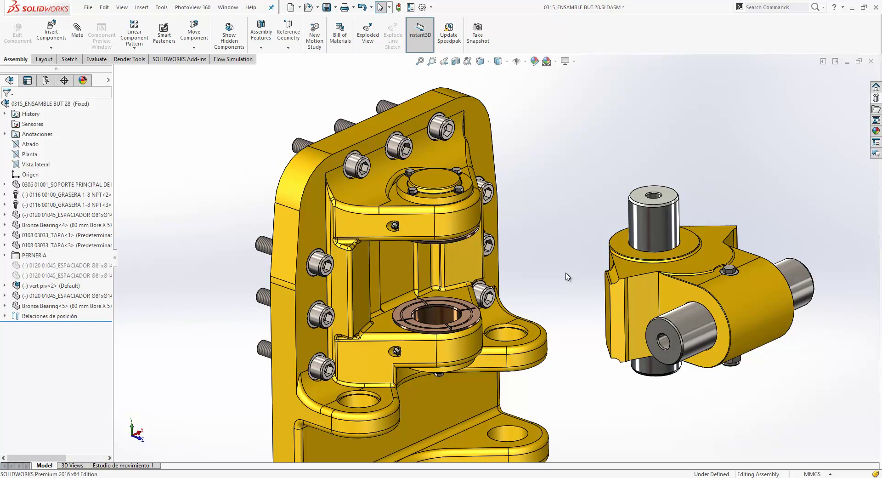
# Select the vert piv subassembly from its pin and open it in the Component Preview Window.
pyautogui.click(659, 227)
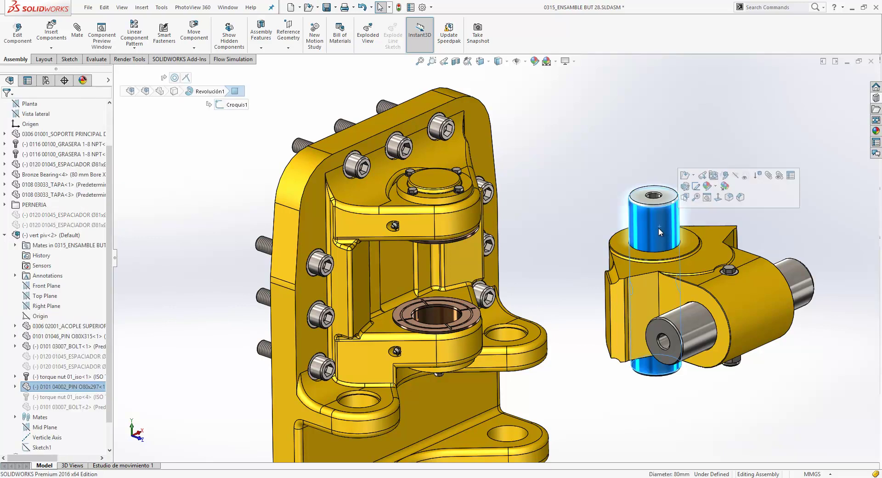
pyautogui.rightClick(657, 231)
pyautogui.click(711, 139)
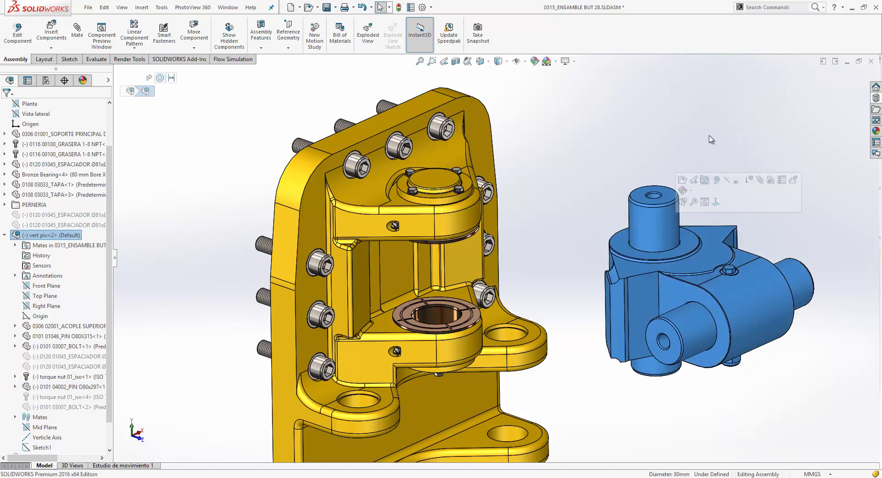
pyautogui.click(704, 203)
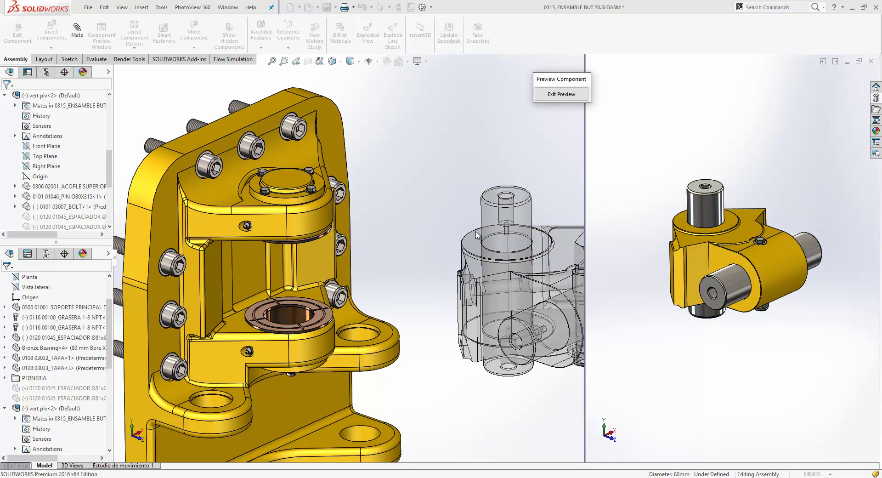
# Mate the pivot pin concentric with the bronze bearing bore.
pyautogui.click(713, 207)
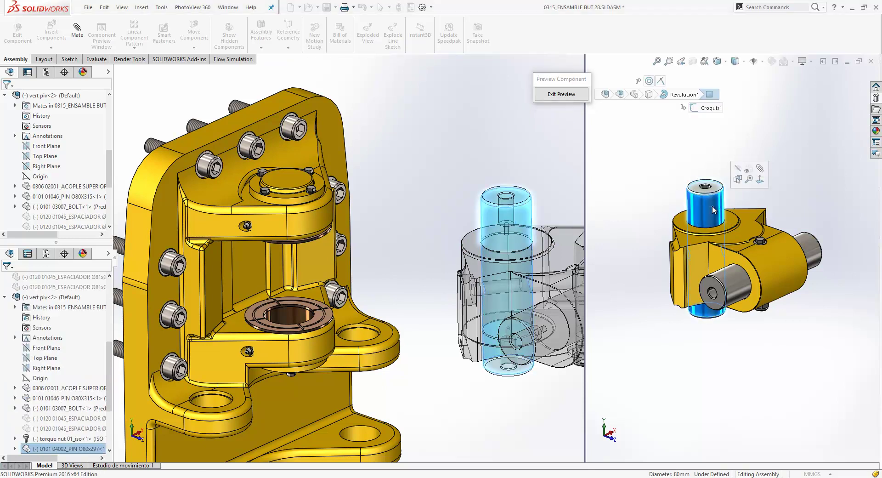
pyautogui.press('m')
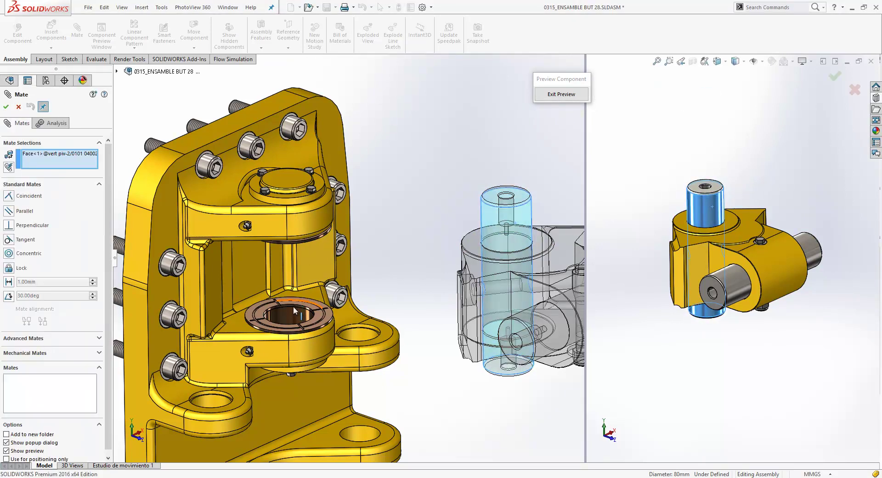
pyautogui.click(290, 313)
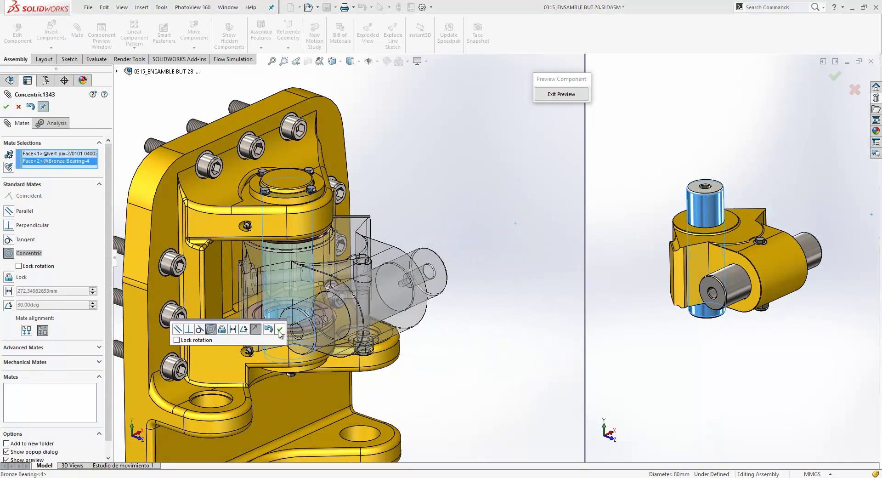
pyautogui.click(280, 330)
# Mate the subassembly flange coincident with the support face and exit the preview.
pyautogui.moveTo(751, 271); pyautogui.dragTo(724, 284, button='middle')
pyautogui.click(724, 283)
pyautogui.click(239, 326)
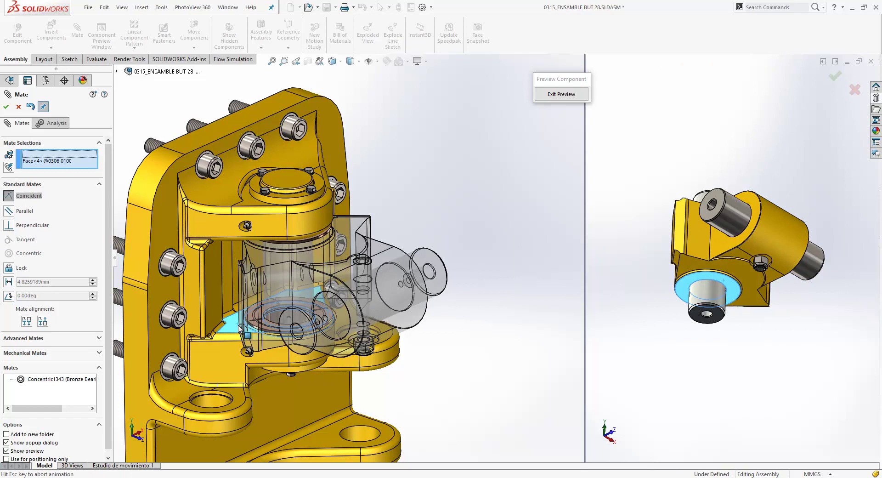
pyautogui.click(229, 340)
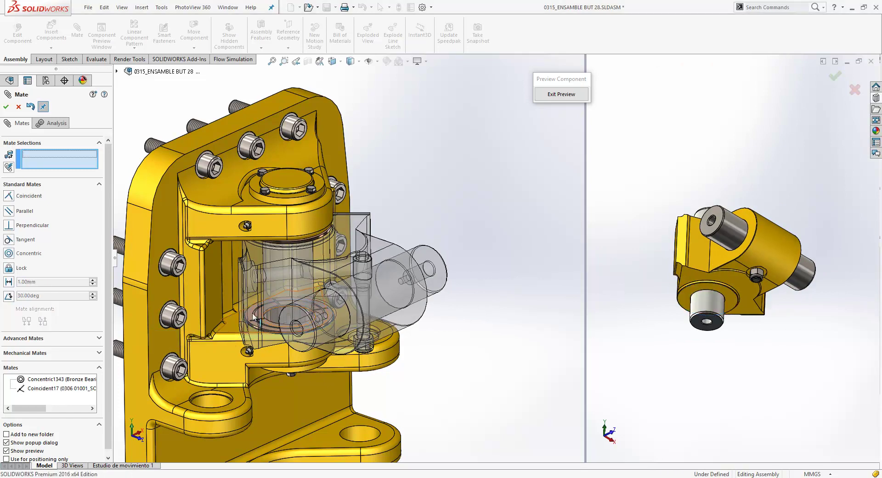
pyautogui.click(540, 98)
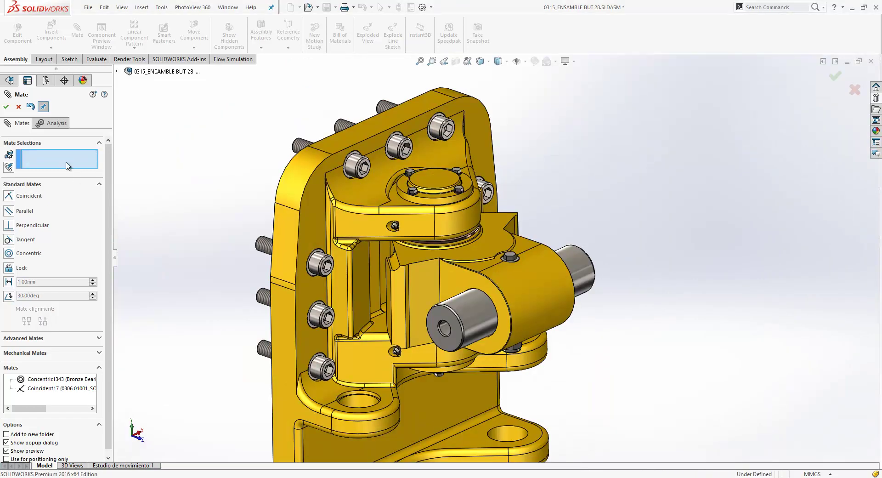
# Close the Mate tool and choose Make Virtual for the vert piv<2> subassembly.
pyautogui.click(6, 107)
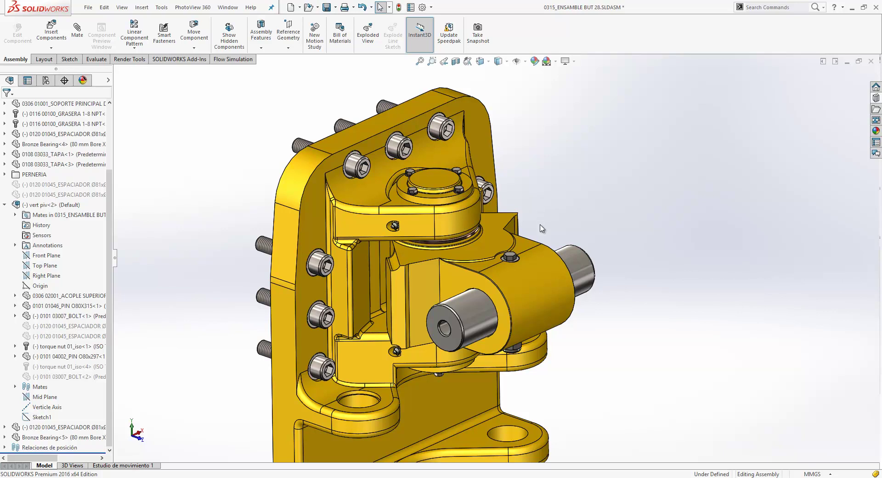
pyautogui.rightClick(42, 206)
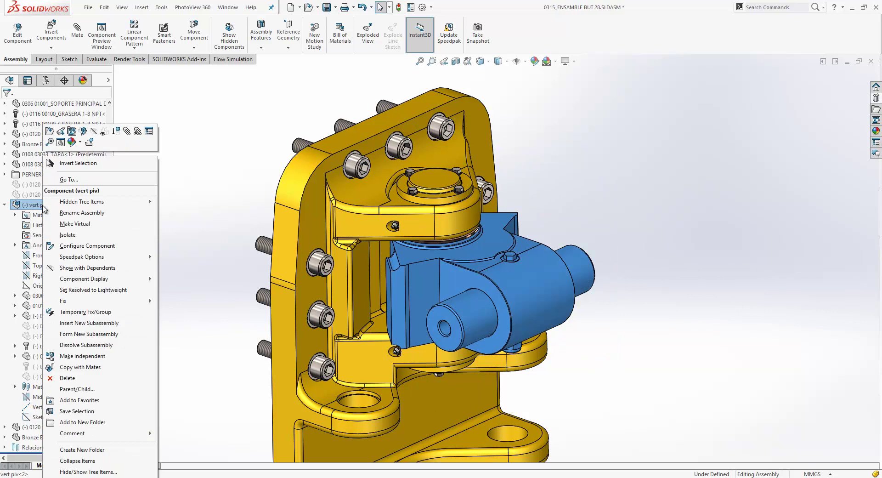
pyautogui.click(88, 223)
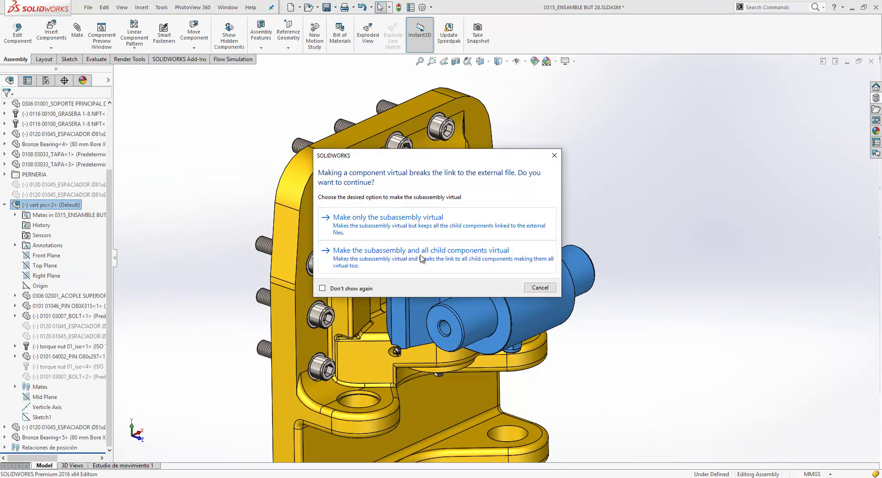
# Cancel making it virtual and rename vert piv<2> to vert piviot.
pyautogui.click(540, 288)
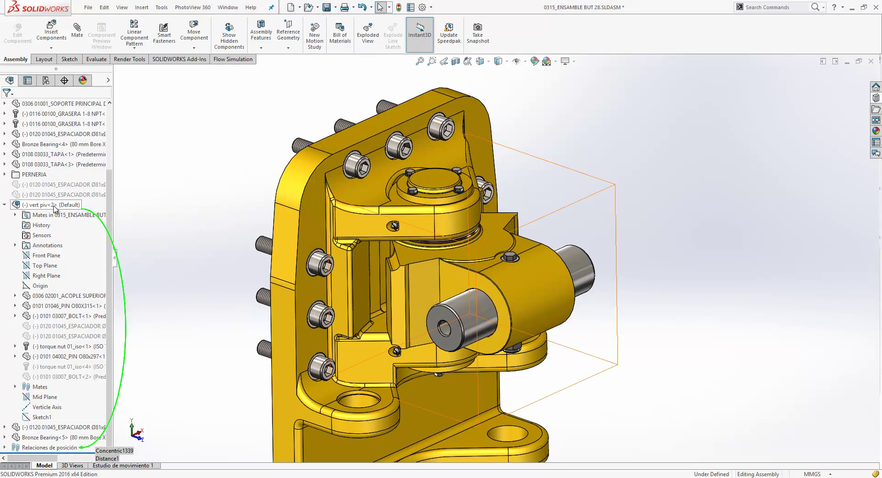
pyautogui.click(55, 207)
pyautogui.click(47, 205)
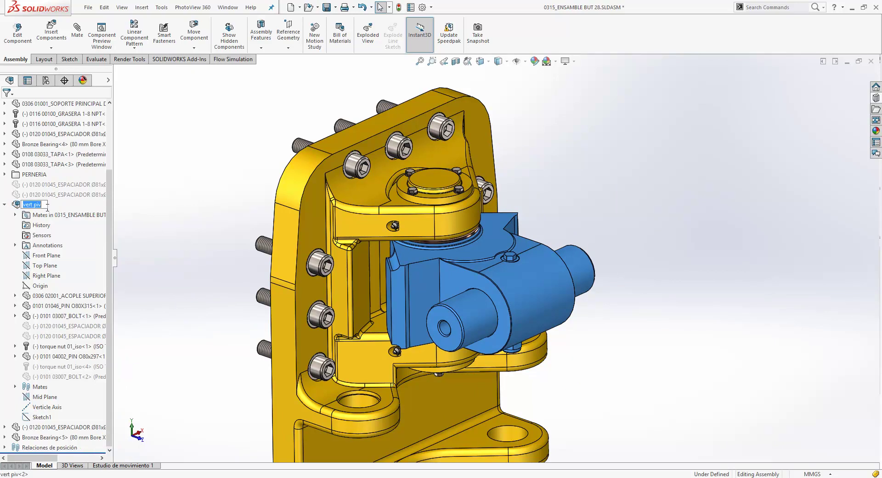
pyautogui.click(40, 205)
pyautogui.press('Return')
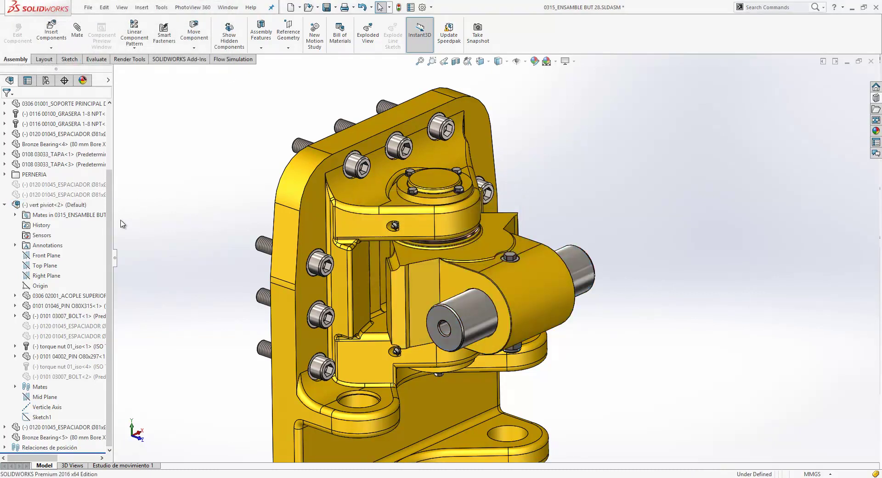
pyautogui.click(71, 204)
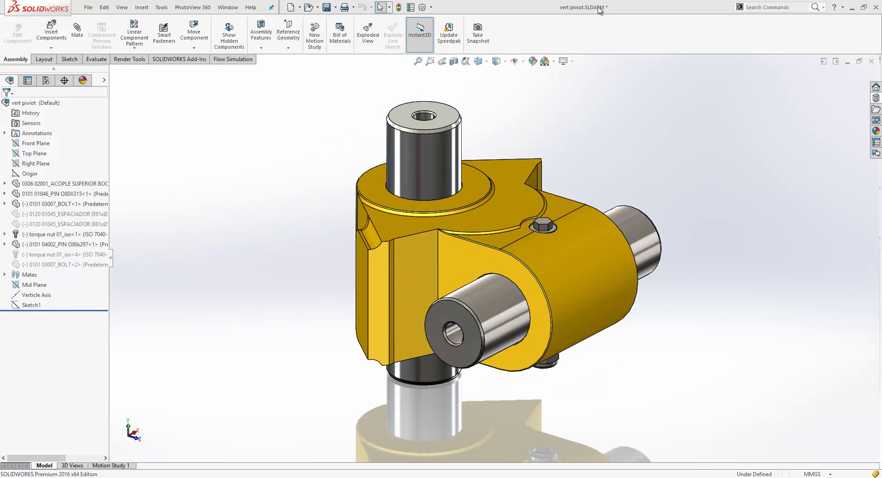
pyautogui.click(326, 7)
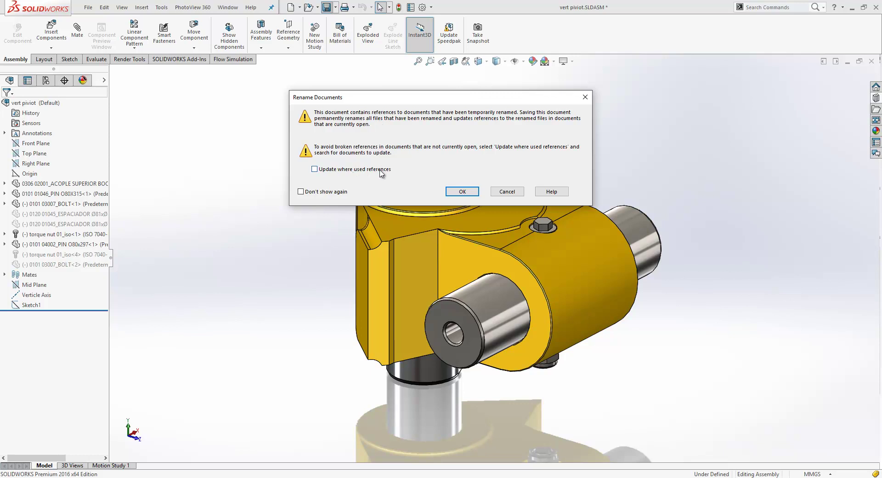
pyautogui.click(508, 191)
pyautogui.moveTo(506, 156); pyautogui.dragTo(575, 390)
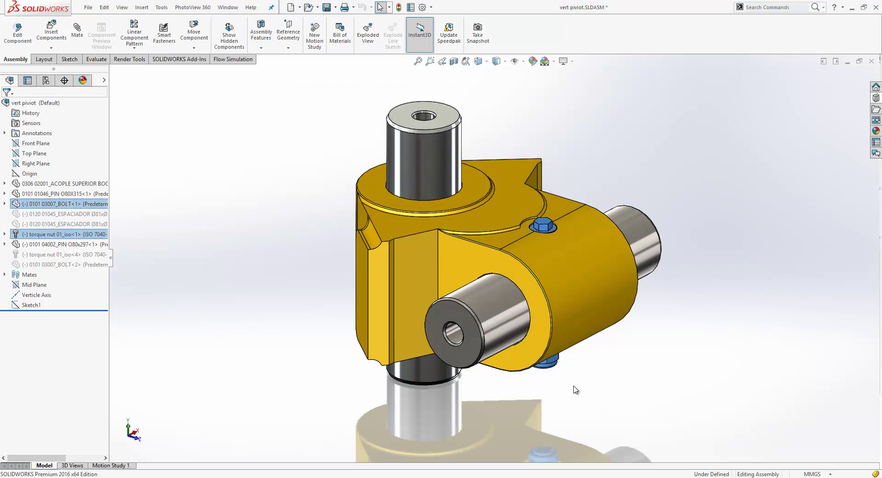
# Copy and paste the bolt and nut, moving the copy beside the housing.
pyautogui.hotkey('ctrl', 'c')
pyautogui.hotkey('ctrl', 'v')
pyautogui.press('f')
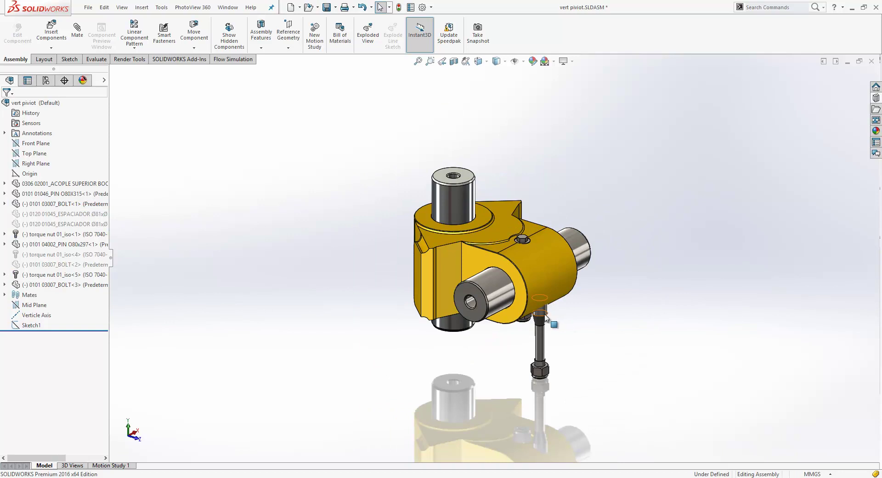
pyautogui.moveTo(546, 317); pyautogui.dragTo(636, 226)
pyautogui.keyDown('ctrl'); pyautogui.moveTo(664, 246); pyautogui.dragTo(461, 252, button='middle'); pyautogui.keyUp('ctrl')
pyautogui.scroll(-2, 311, 235)
# Mate the copied nut face coincident with the housing's other bolt hole.
pyautogui.click(323, 238)
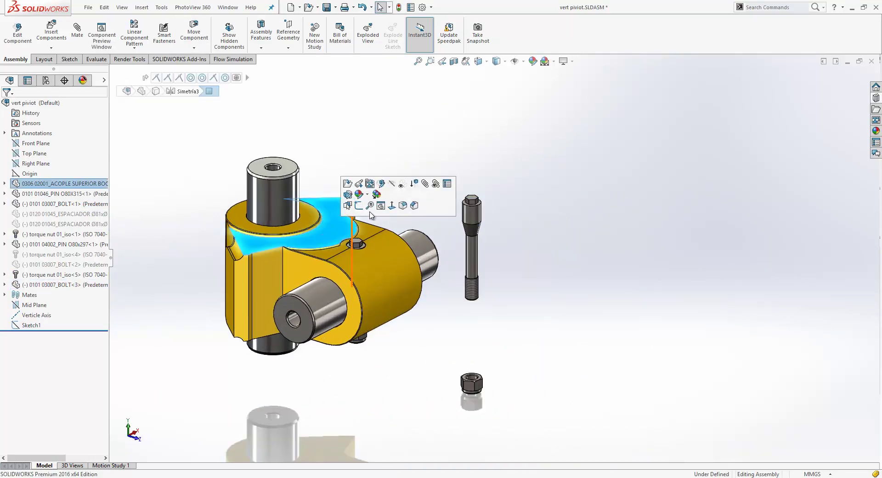
pyautogui.click(371, 196)
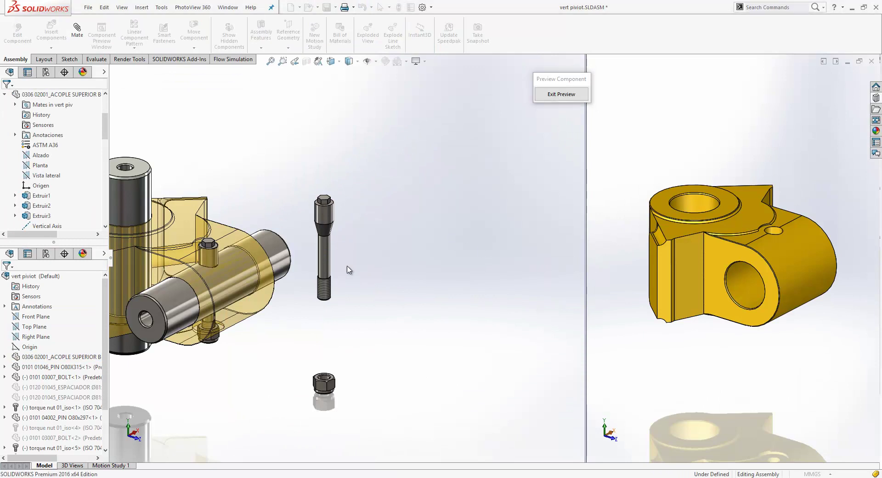
pyautogui.scroll(-2, 350, 380)
pyautogui.scroll(-2, 342, 375)
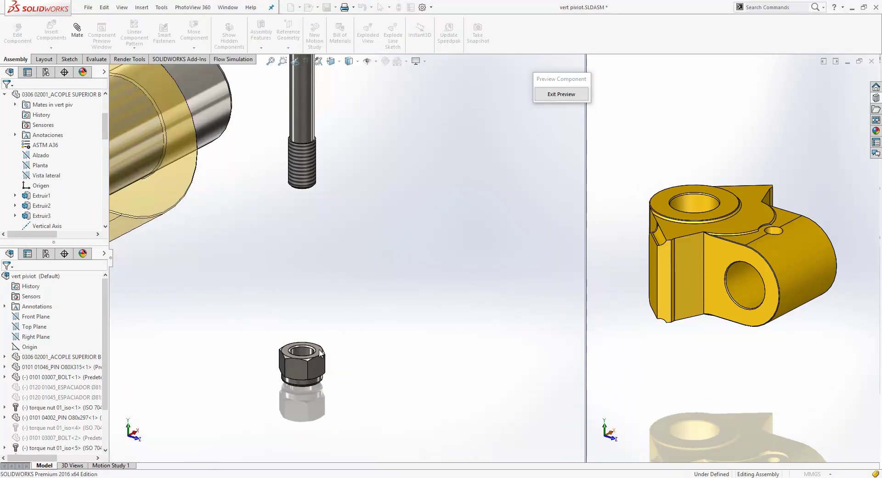
pyautogui.click(315, 350)
pyautogui.click(367, 314)
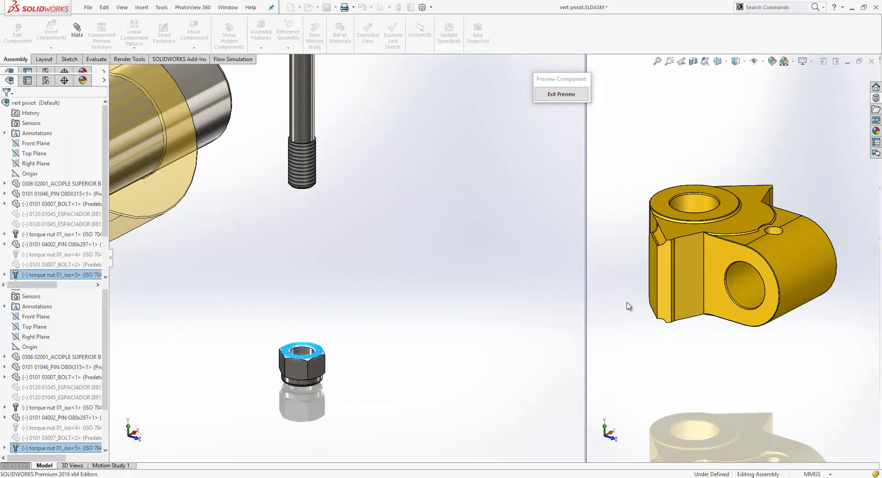
pyautogui.moveTo(630, 305); pyautogui.dragTo(663, 283, button='middle')
pyautogui.click(662, 283)
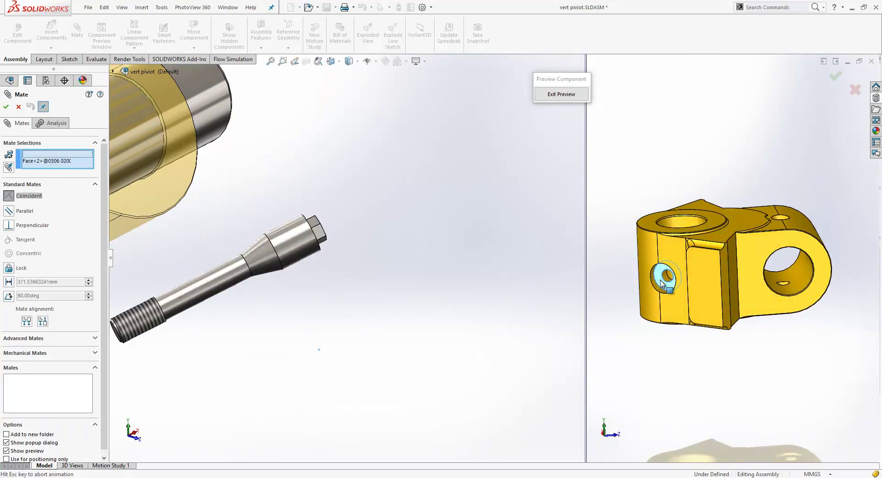
pyautogui.click(763, 295)
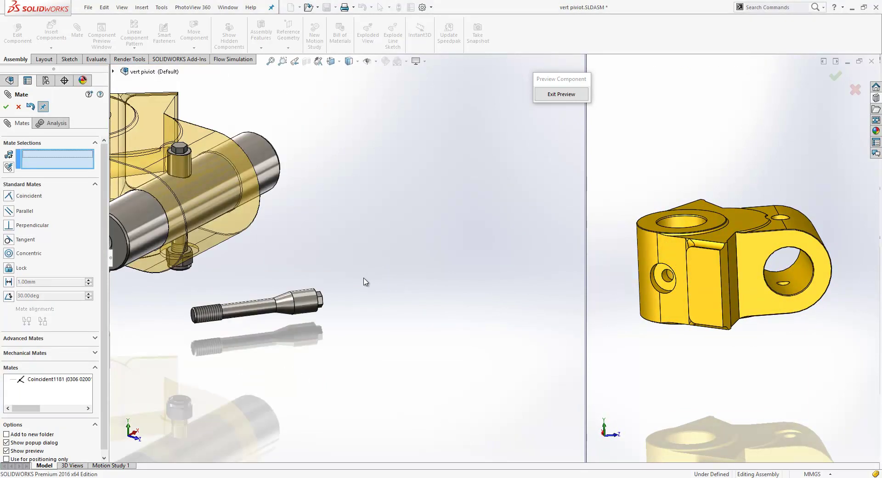
# Mate the copied bolt face coincident with the pin, then exit preview and finish mating.
pyautogui.click(288, 304)
pyautogui.moveTo(340, 267); pyautogui.dragTo(242, 118, button='middle')
pyautogui.click(238, 109)
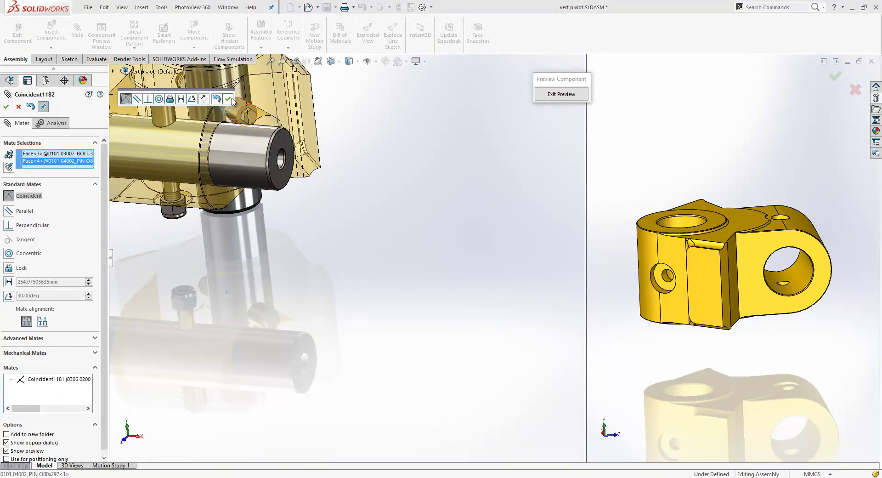
pyautogui.click(293, 108)
pyautogui.click(563, 94)
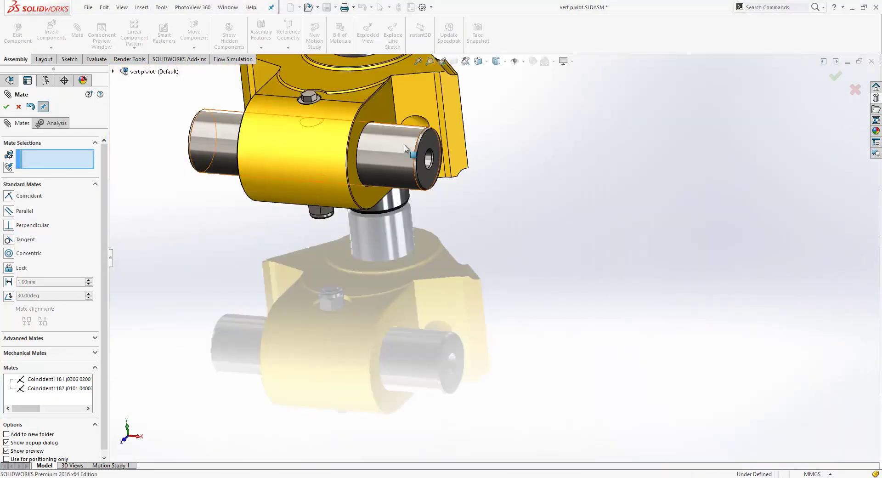
pyautogui.click(7, 107)
pyautogui.moveTo(266, 281); pyautogui.dragTo(332, 266, button='middle')
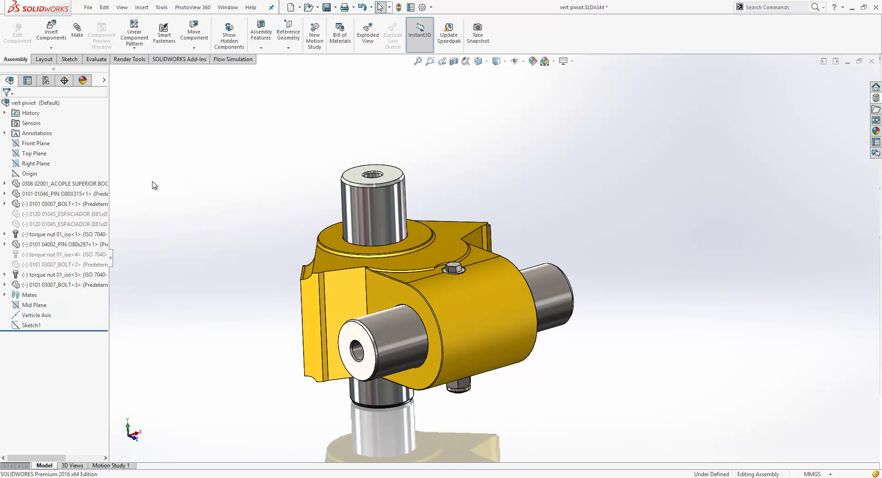
# Purge suppressed spacers, nut and bolt from vert piviot, then open the 0306 02001_ACOPLE SUPERIOR BOOM 14 part.
pyautogui.click(40, 104)
pyautogui.rightClick(44, 107)
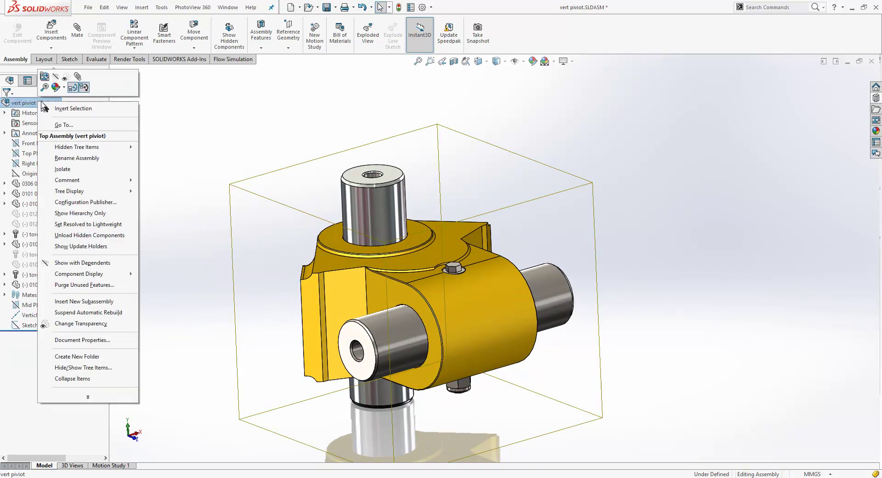
pyautogui.click(84, 285)
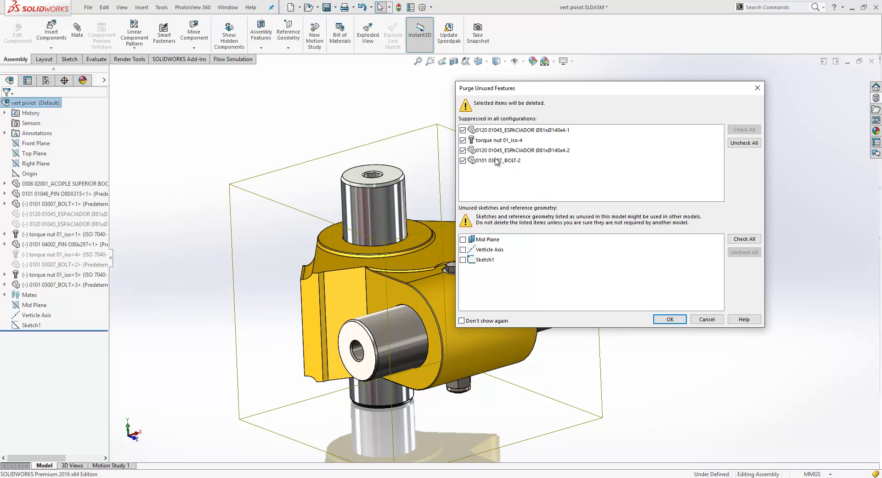
pyautogui.click(671, 320)
pyautogui.click(498, 211)
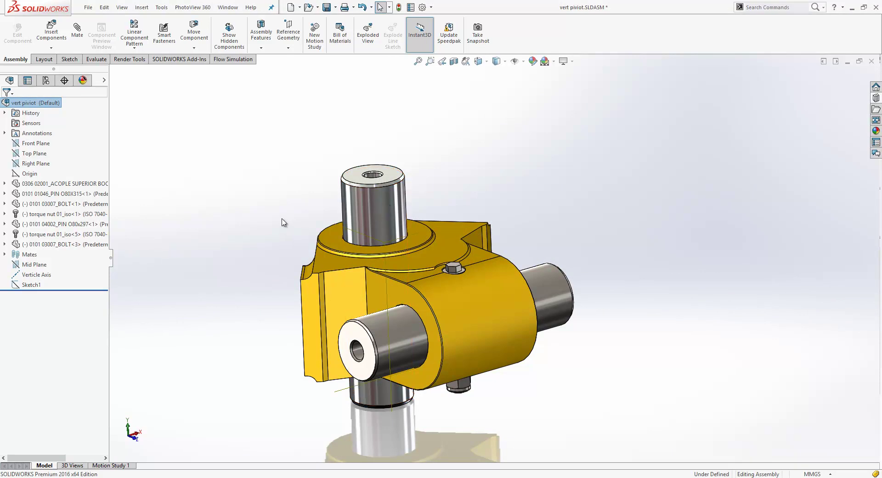
pyautogui.click(337, 236)
pyautogui.click(363, 186)
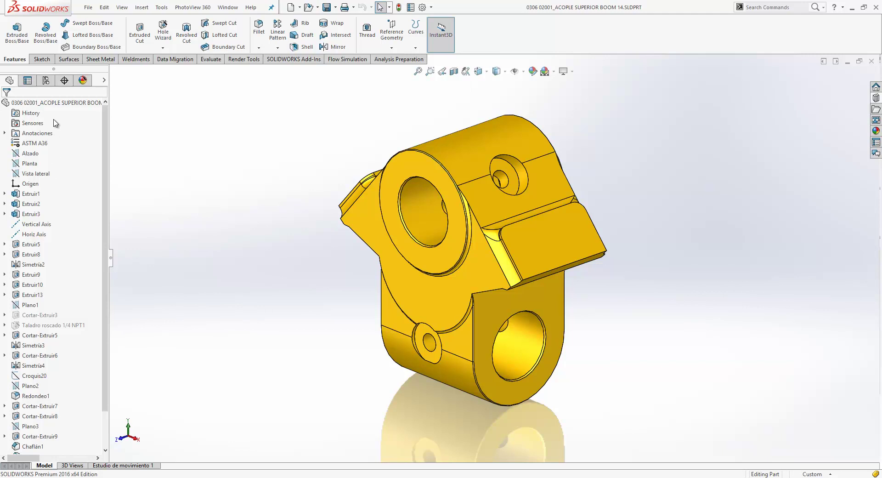
# Purge Cortar-Extruir3 and Taladro roscado 1/4 NPT1 from the housing, then switch back to 0315_ENSAMBLE BUT28.
pyautogui.rightClick(58, 102)
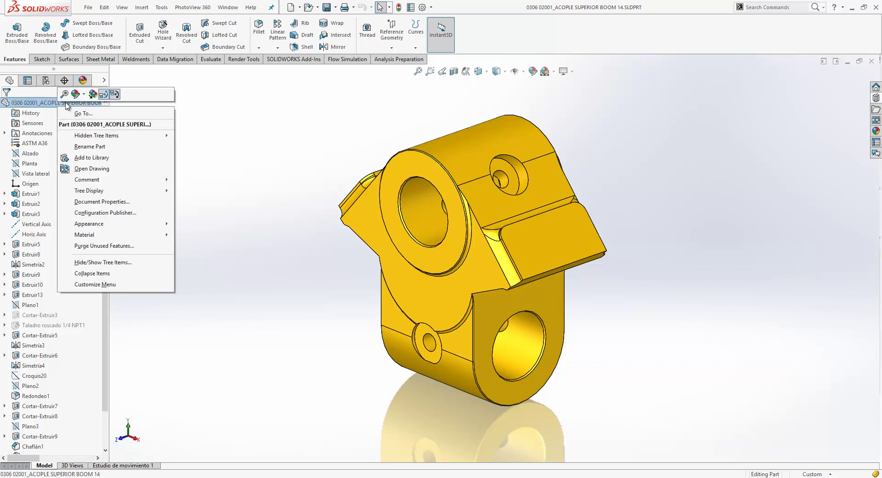
pyautogui.click(109, 246)
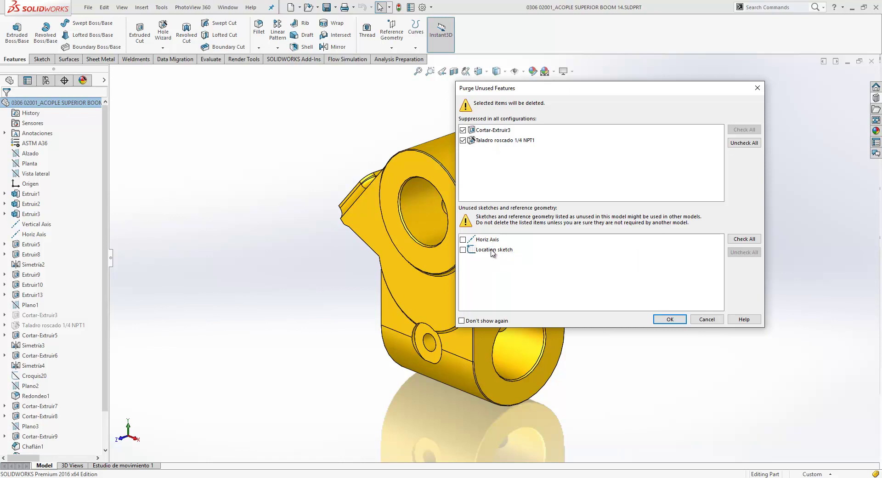
pyautogui.click(671, 319)
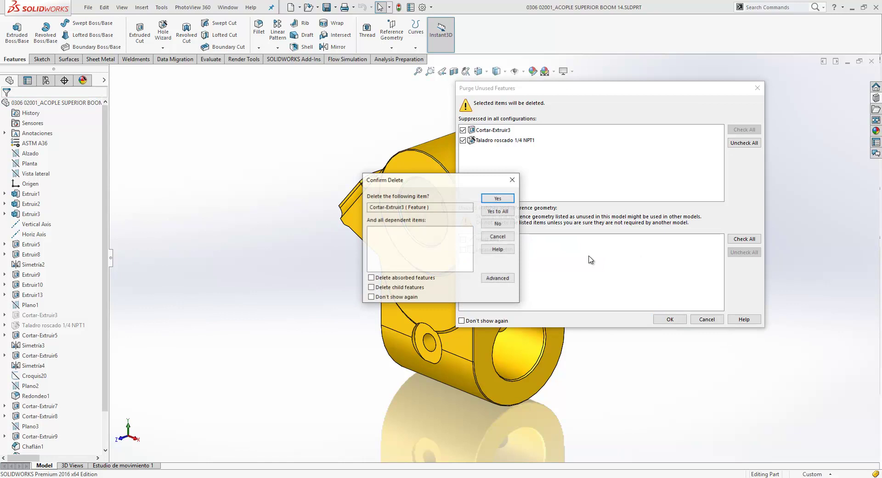
pyautogui.click(499, 210)
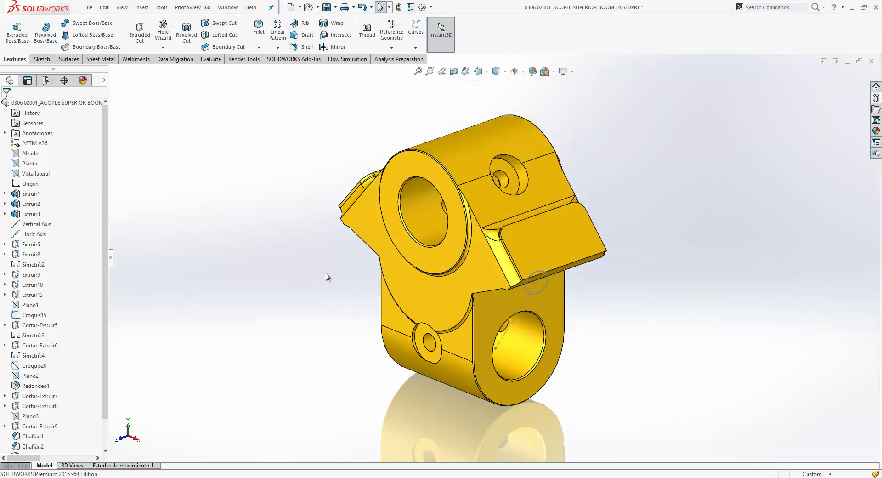
pyautogui.hotkey('ctrl', 'Tab')
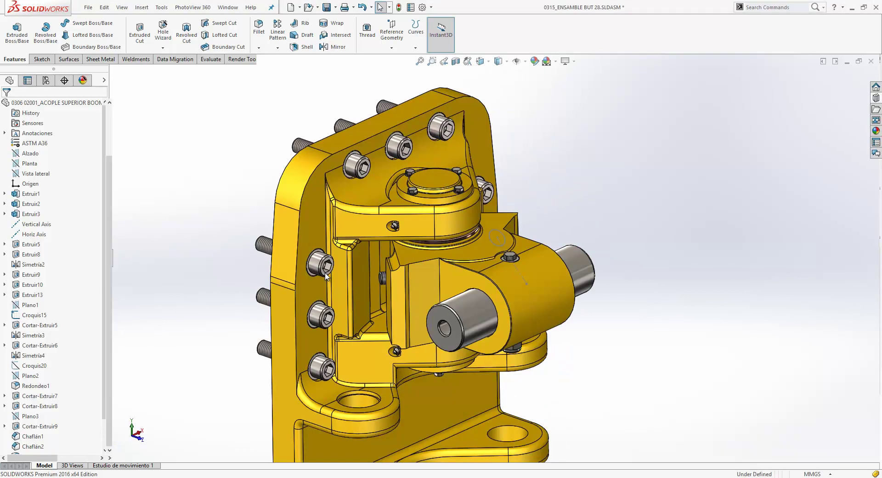
# Open the Design Library and the Toolbox Favorites folder.
pyautogui.scroll(-4, 506, 326)
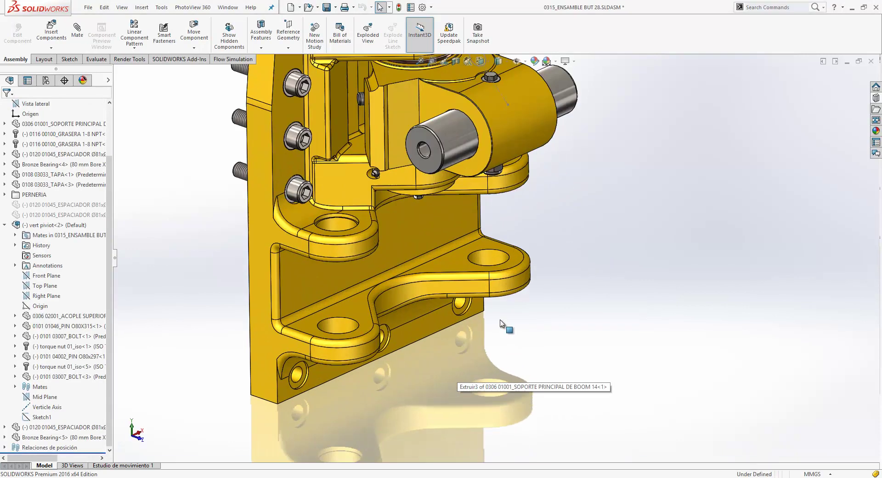
pyautogui.scroll(-3, 403, 355)
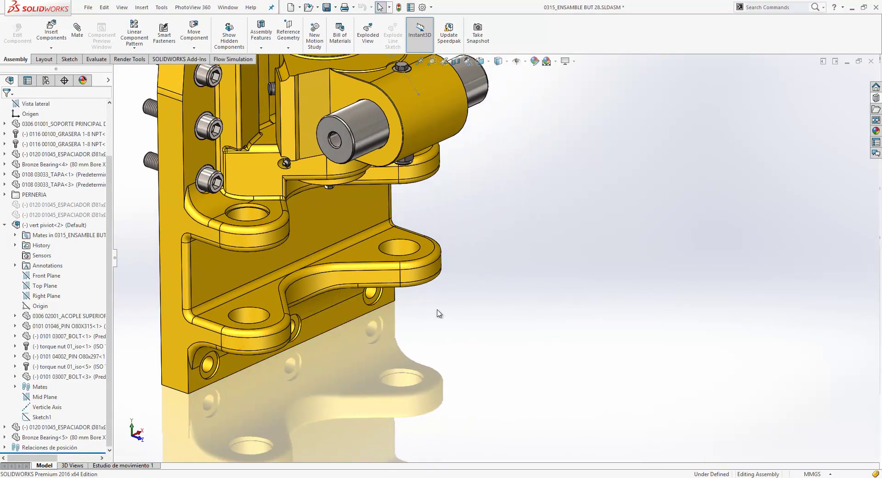
pyautogui.click(876, 98)
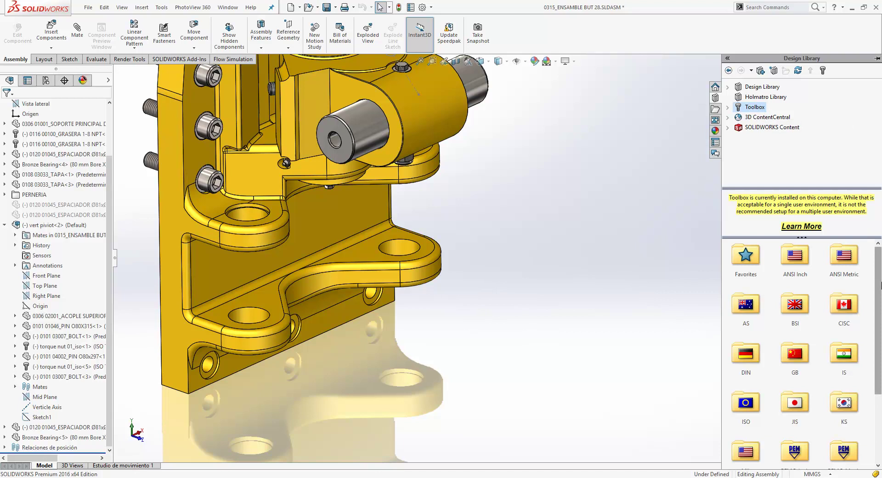
pyautogui.moveTo(880, 290)
pyautogui.mouseDown()
pyautogui.moveTo(881, 377)
pyautogui.moveTo(879, 286)
pyautogui.mouseUp()
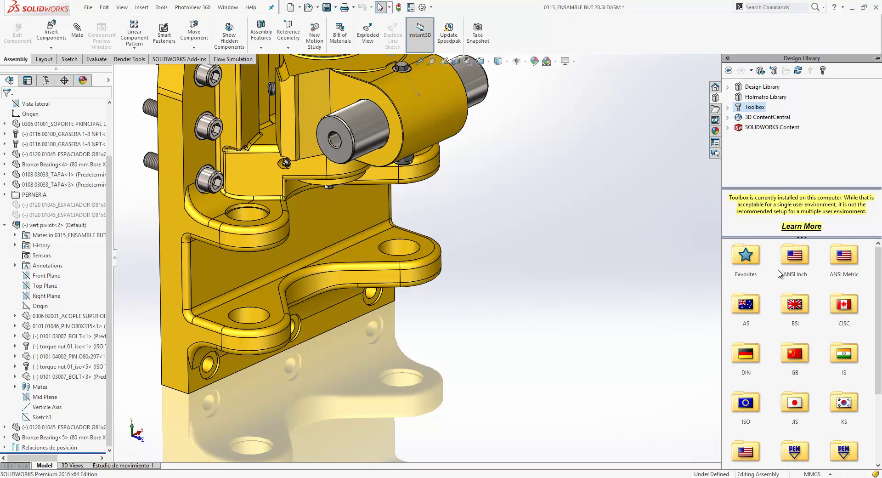
pyautogui.doubleClick(753, 256)
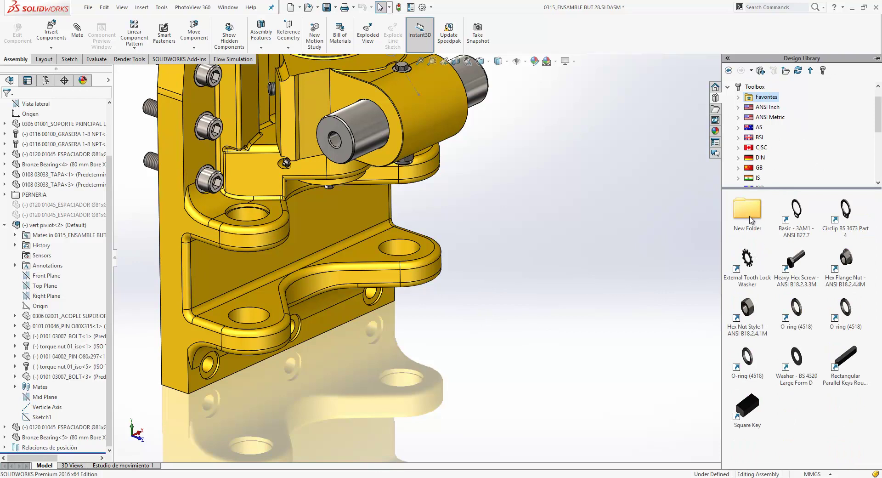
# Add a C Channel shortcut from CISC > Structural Members > Steel to Favorites.
pyautogui.click(760, 148)
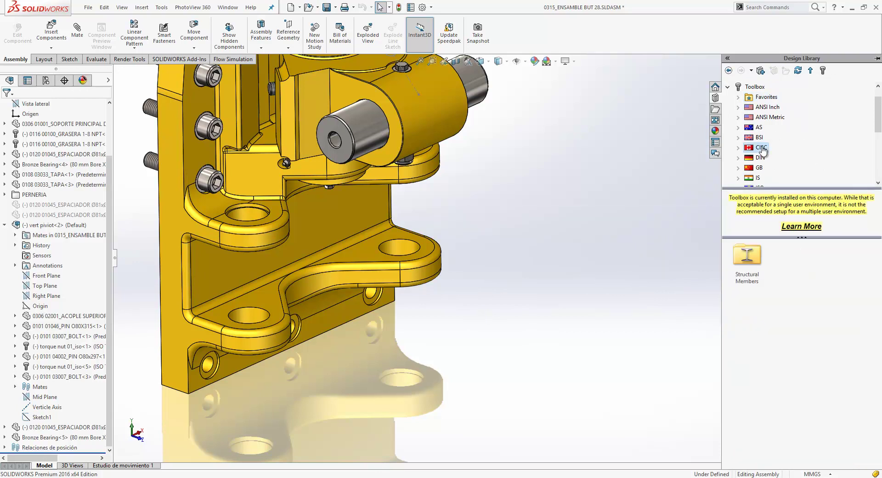
pyautogui.doubleClick(748, 255)
pyautogui.doubleClick(746, 258)
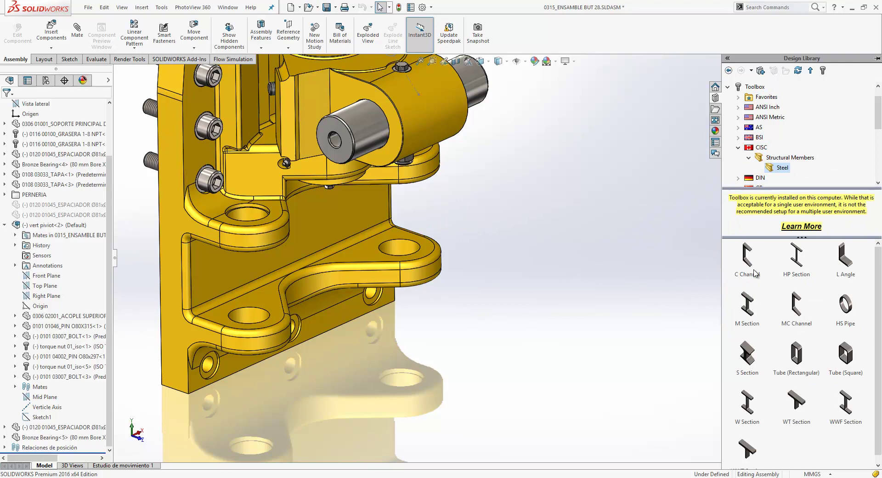
pyautogui.moveTo(746, 133); pyautogui.dragTo(775, 115)
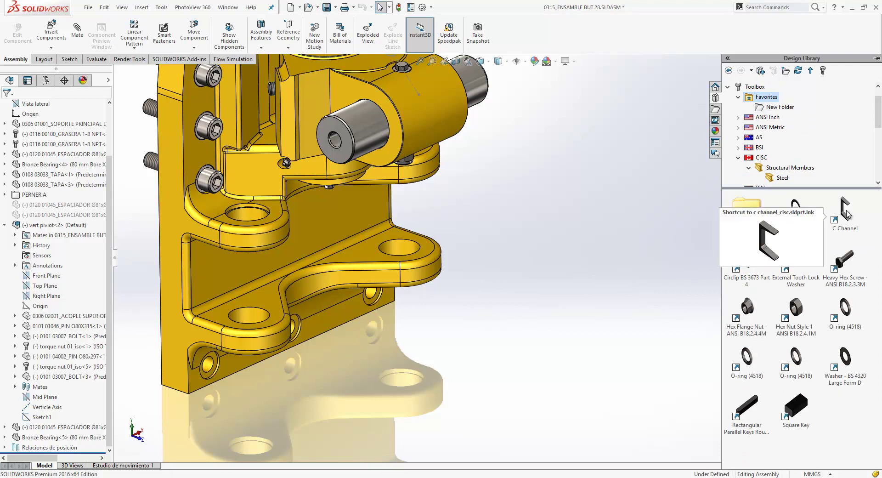
pyautogui.click(850, 274)
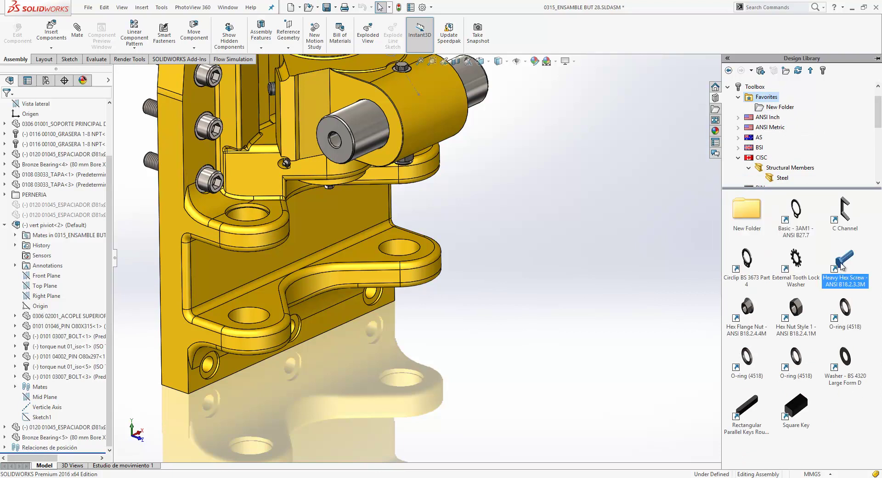
# Insert Heavy Hex Screws from Favorites at length 100 into three plate holes.
pyautogui.moveTo(840, 266); pyautogui.dragTo(375, 297)
pyautogui.scroll(3, 321, 339)
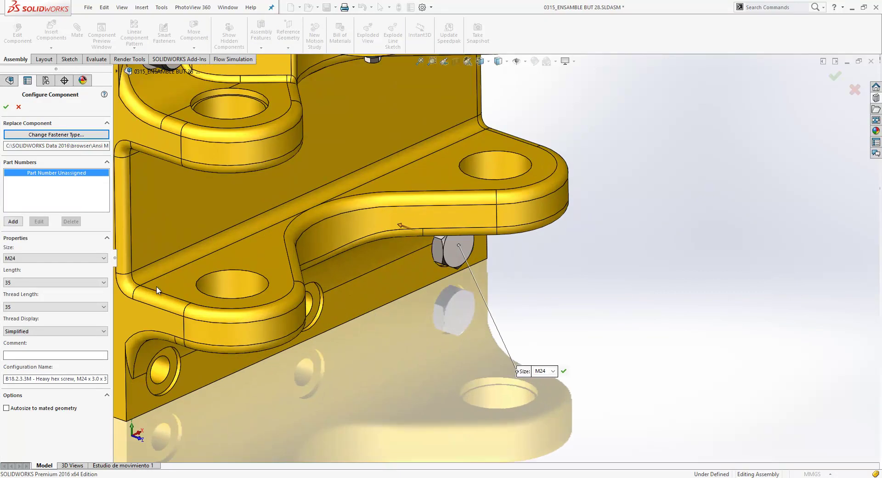
pyautogui.click(46, 282)
pyautogui.click(39, 340)
pyautogui.click(316, 303)
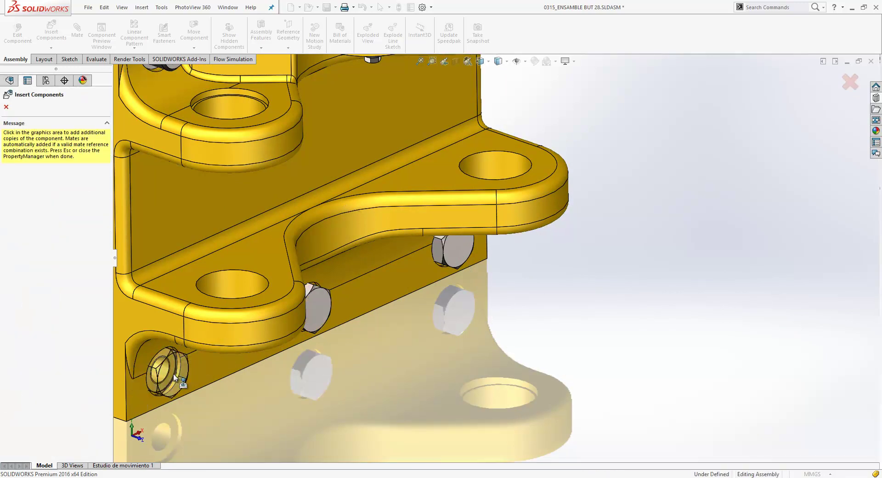
pyautogui.click(174, 377)
pyautogui.click(6, 107)
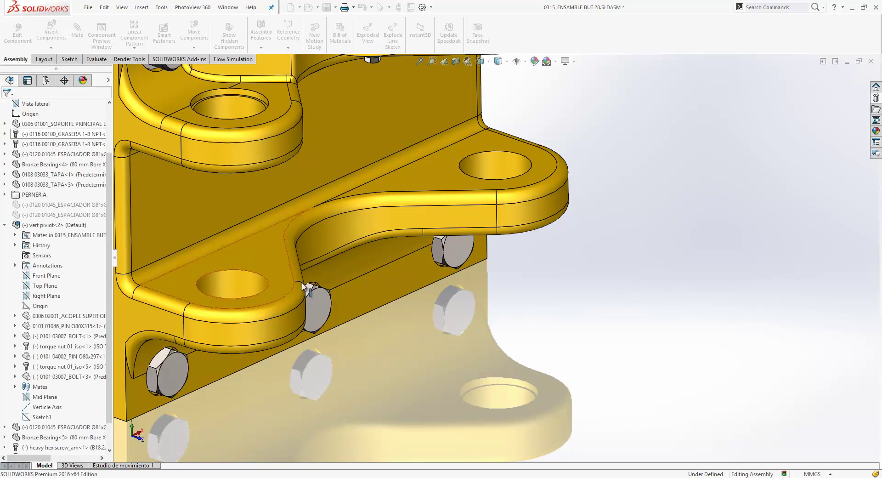
pyautogui.moveTo(386, 388); pyautogui.dragTo(498, 342, button='middle')
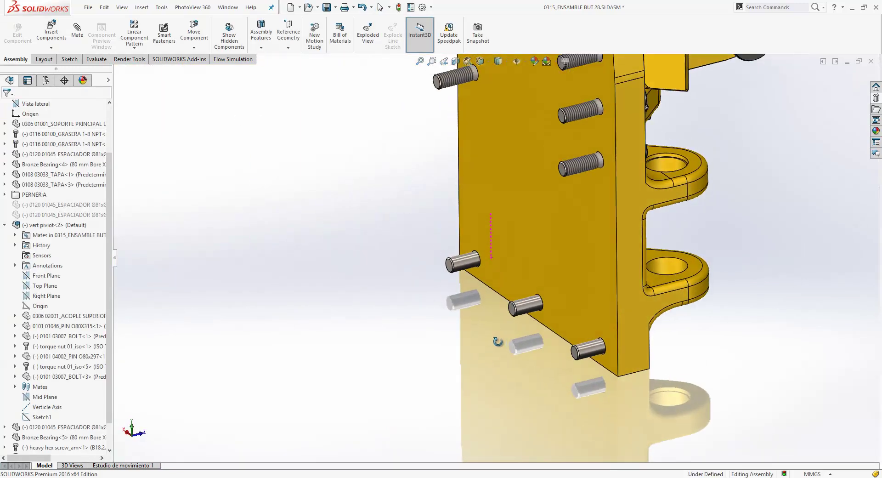
# Box-select the three screw shanks behind the plate and stretch them longer together with Instant3D.
pyautogui.scroll(-3, 539, 316)
pyautogui.scroll(-2, 507, 299)
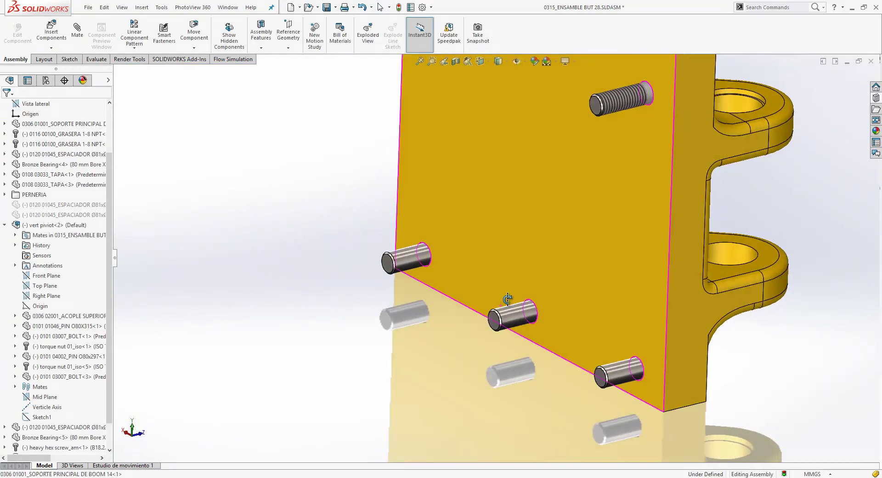
pyautogui.moveTo(507, 299); pyautogui.dragTo(475, 299, button='middle')
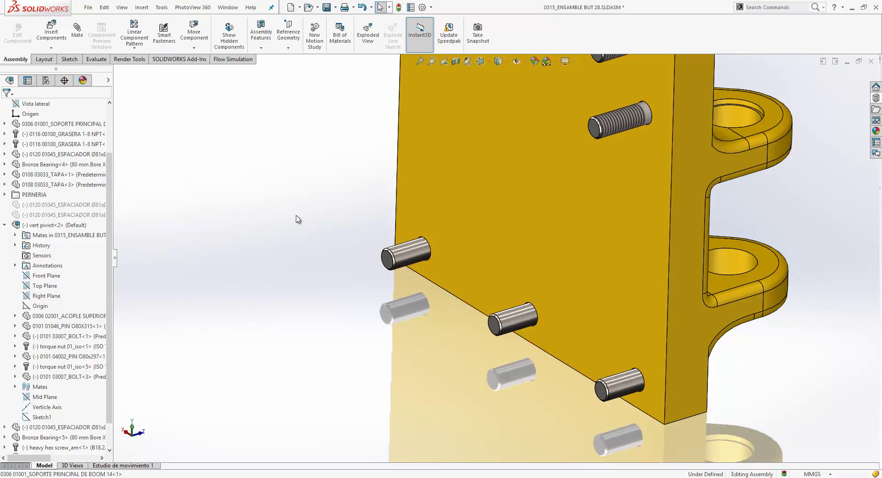
pyautogui.moveTo(295, 215); pyautogui.dragTo(730, 439)
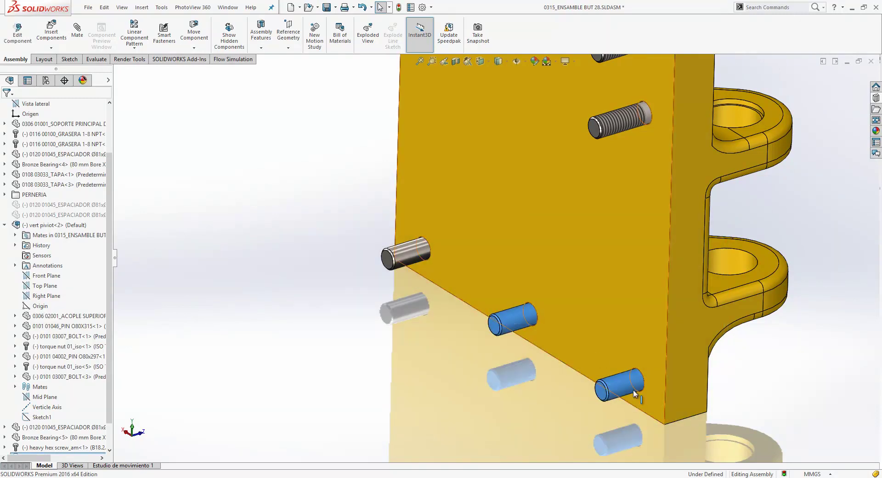
pyautogui.click(404, 255)
pyautogui.moveTo(368, 263); pyautogui.dragTo(303, 276)
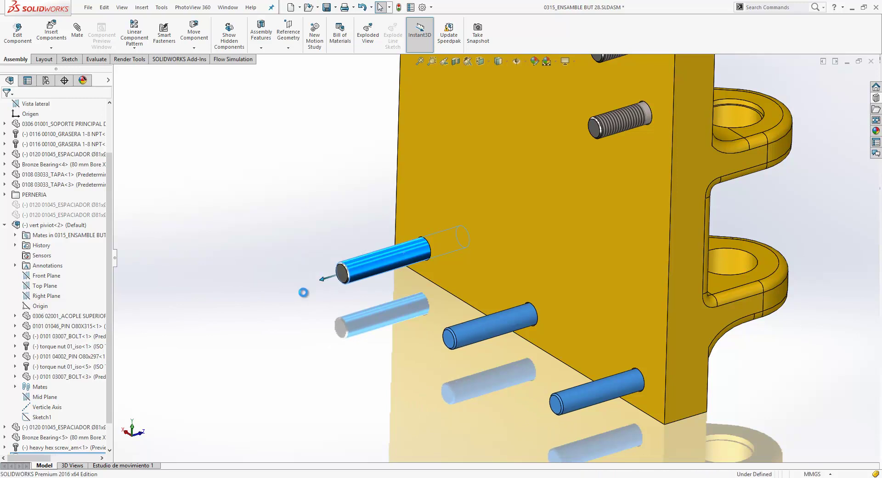
pyautogui.click(304, 297)
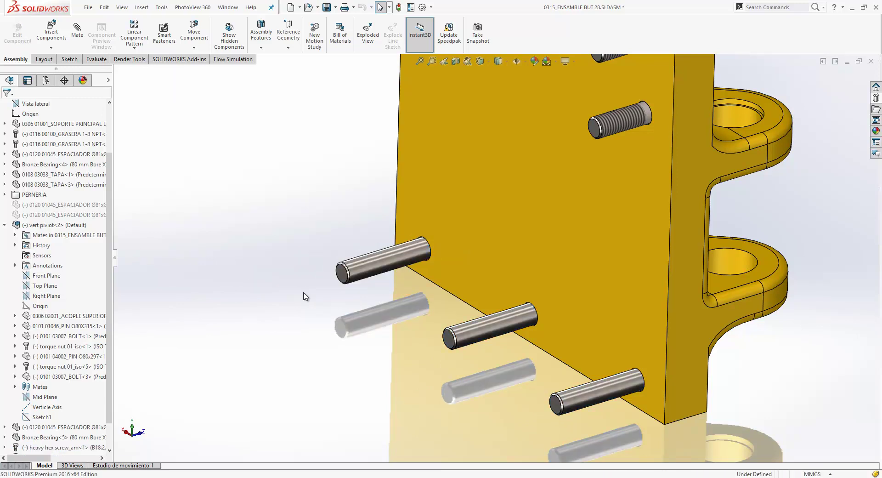
pyautogui.moveTo(351, 291); pyautogui.dragTo(522, 321, button='middle')
pyautogui.scroll(-5, 814, 253)
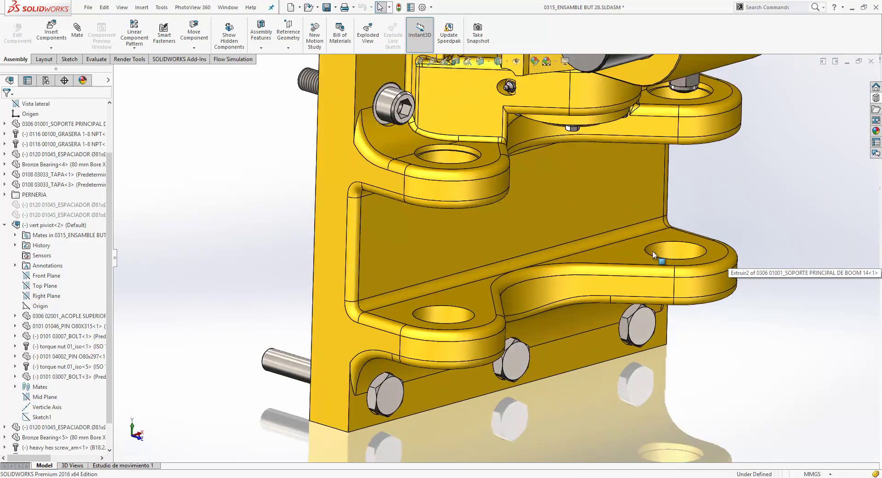
pyautogui.moveTo(652, 251); pyautogui.dragTo(634, 269, button='middle')
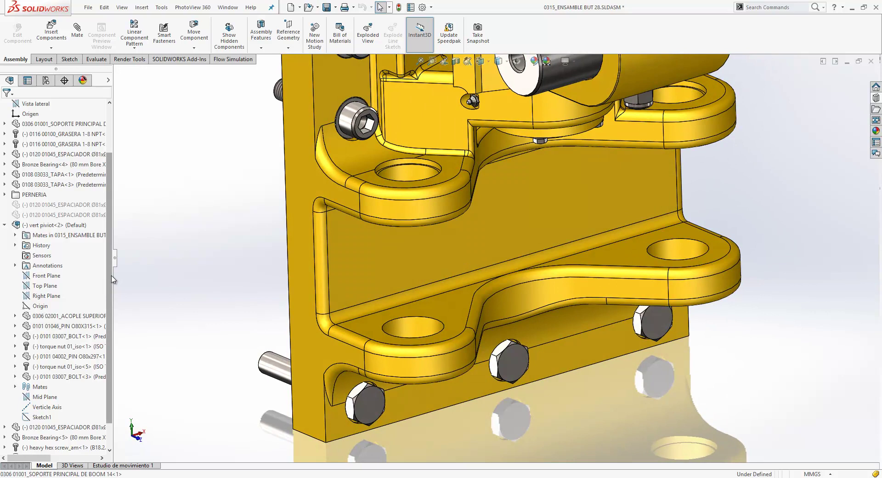